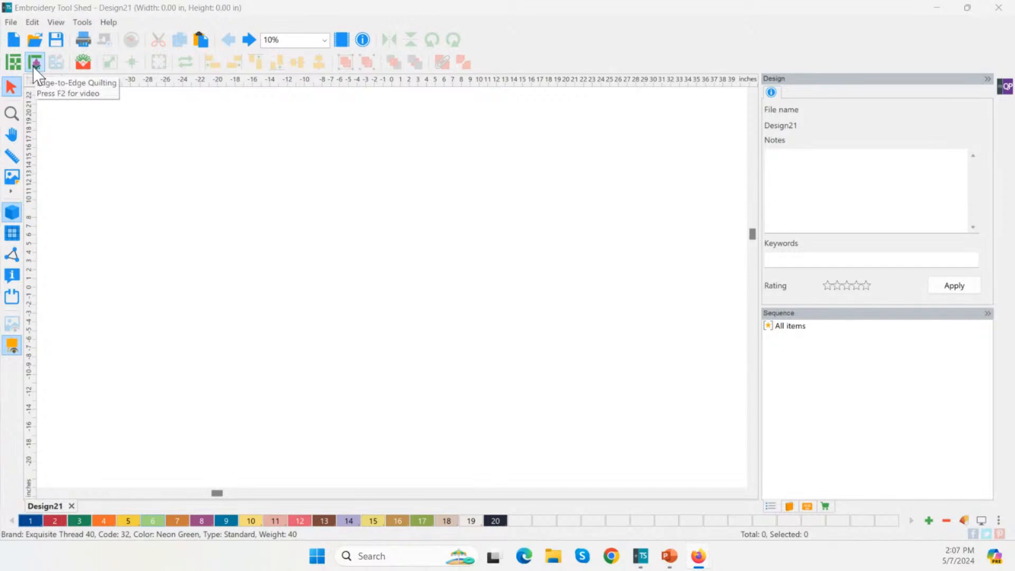
# Start an edge-to-edge quilt layout with a 40 in wide, 10 in high body
pyautogui.click(33, 64)
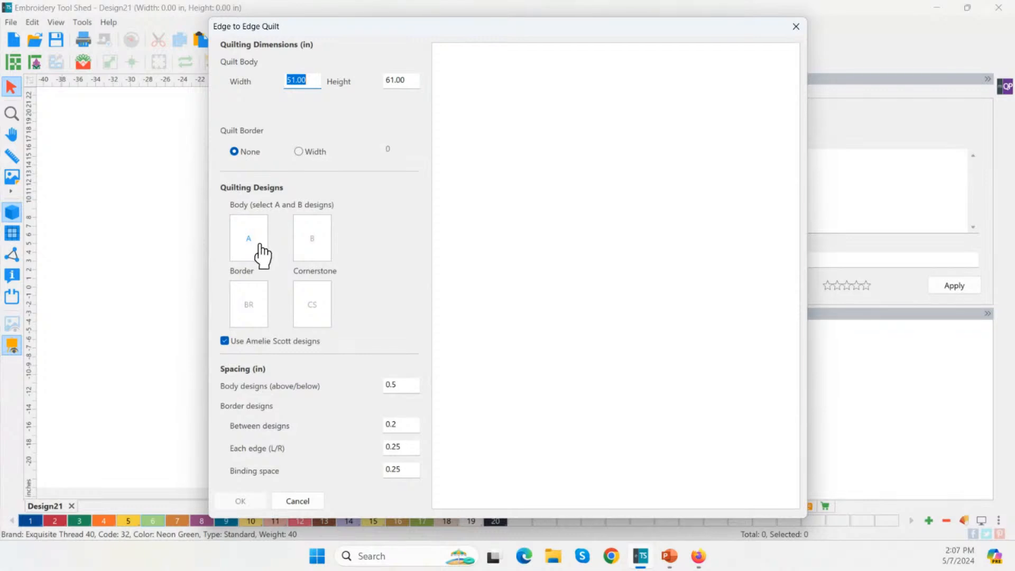
pyautogui.click(310, 80)
pyautogui.moveTo(310, 80); pyautogui.dragTo(275, 87)
pyautogui.press('Tab')
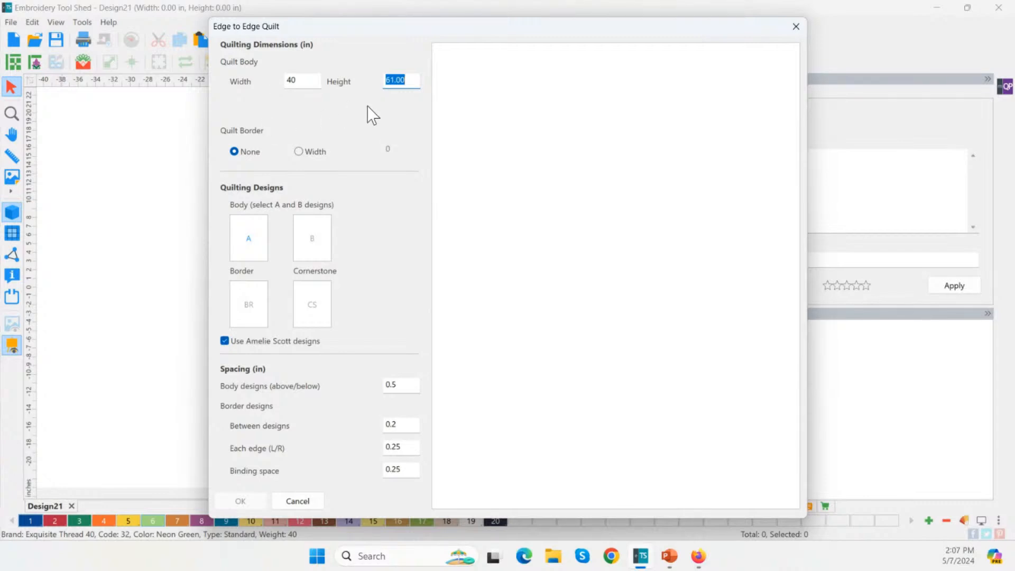
pyautogui.write('10')
# Add a 3 in quilt border around the body
pyautogui.click(300, 81)
pyautogui.click(401, 82)
pyautogui.click(297, 151)
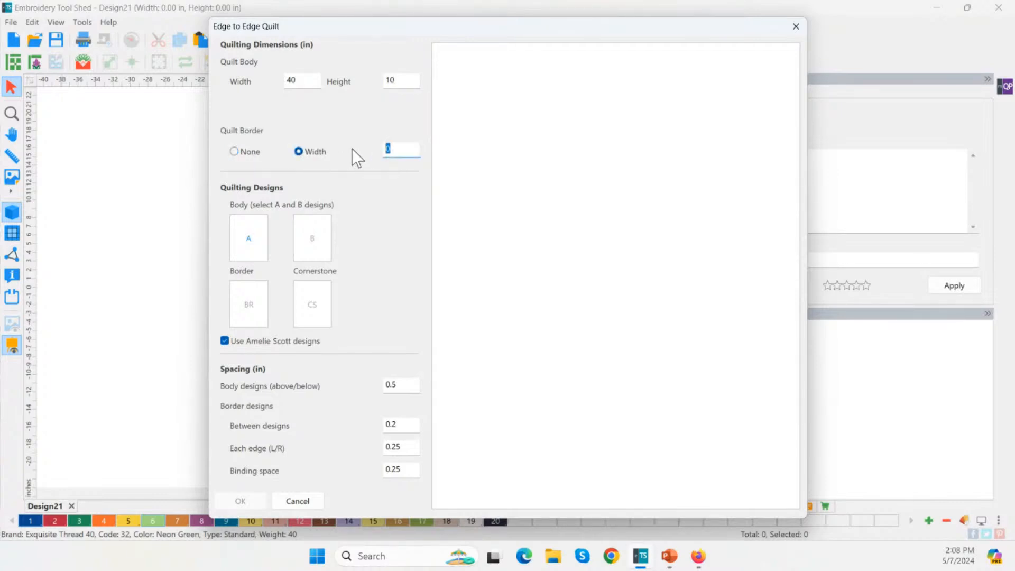
pyautogui.write('3')
# Assign Sherb-A from Sherbet & Pinwheels as the body A design
pyautogui.click(253, 245)
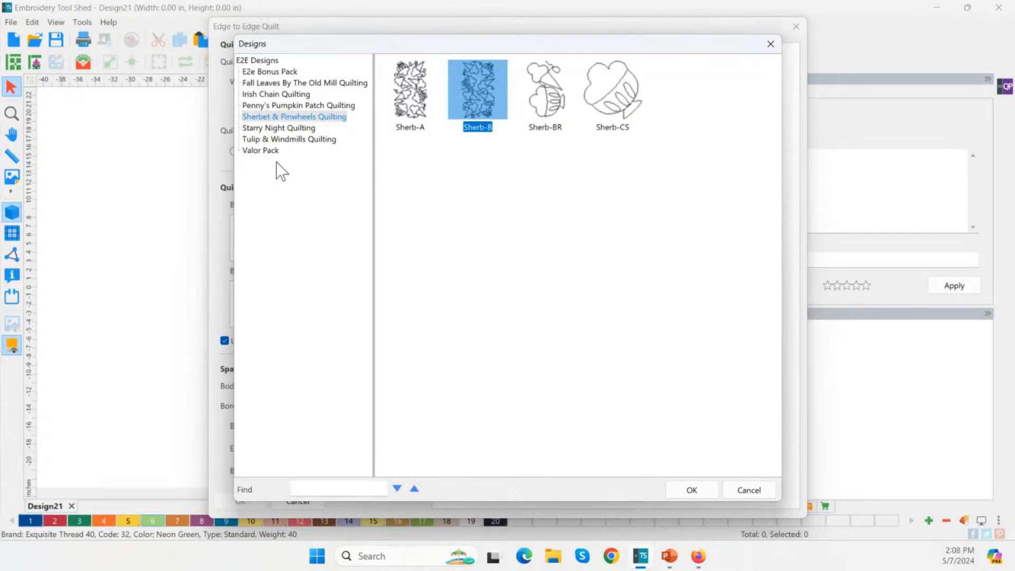
pyautogui.click(280, 72)
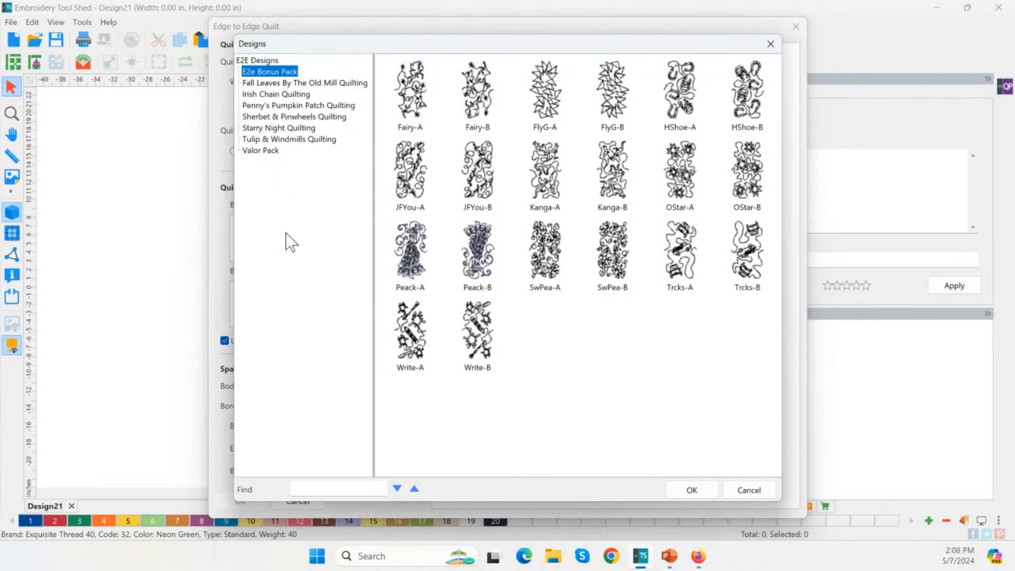
pyautogui.click(267, 153)
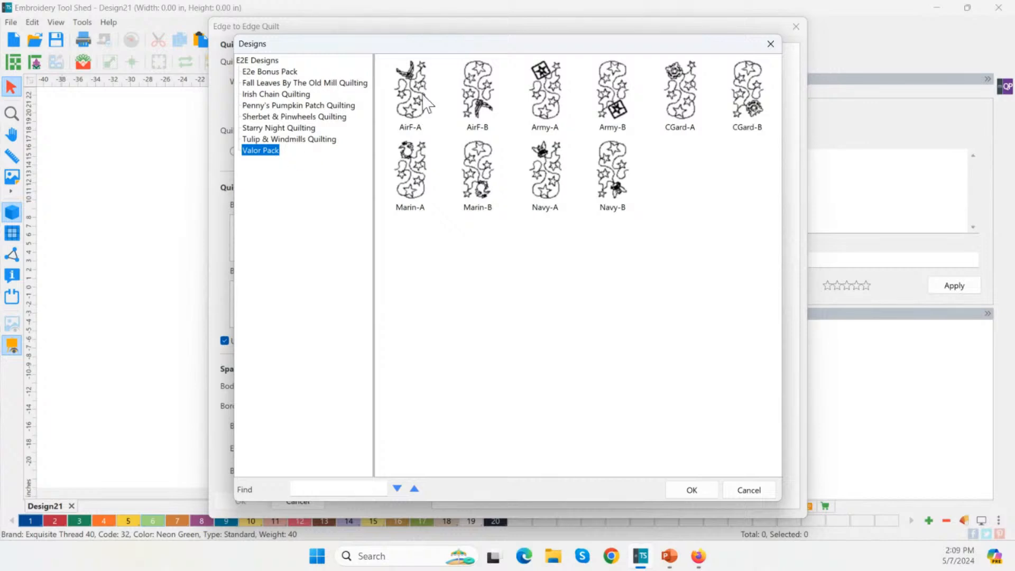
pyautogui.click(279, 117)
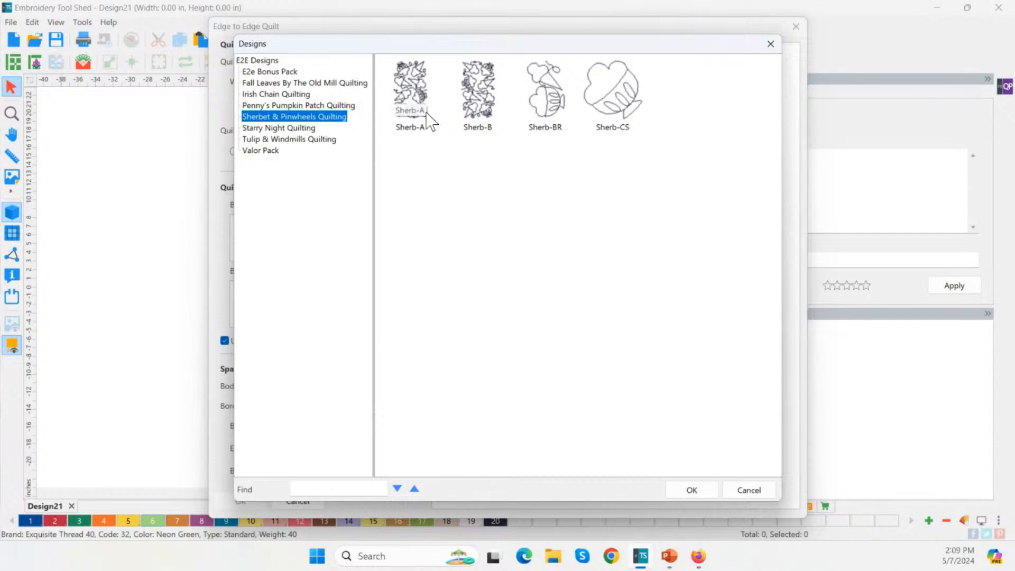
pyautogui.click(427, 120)
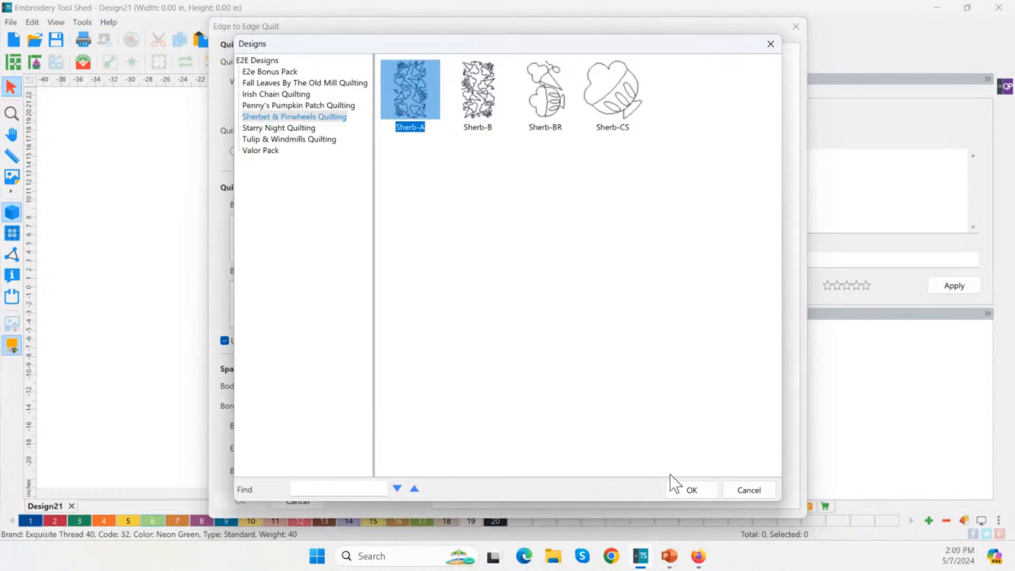
pyautogui.click(691, 489)
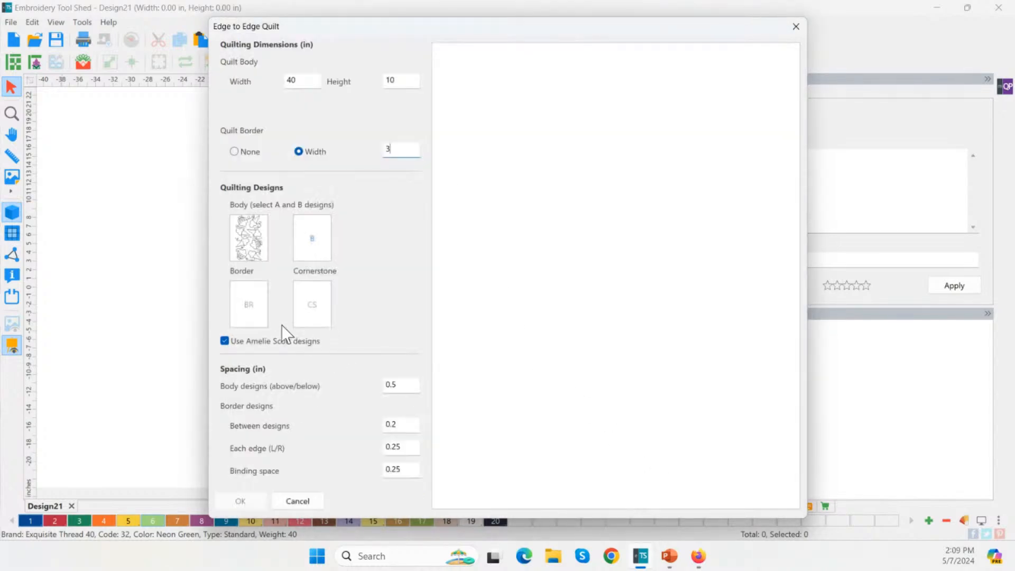
# Assign TrDec-B from Starry Night as the body B design and dismiss the mismatch warning
pyautogui.click(312, 244)
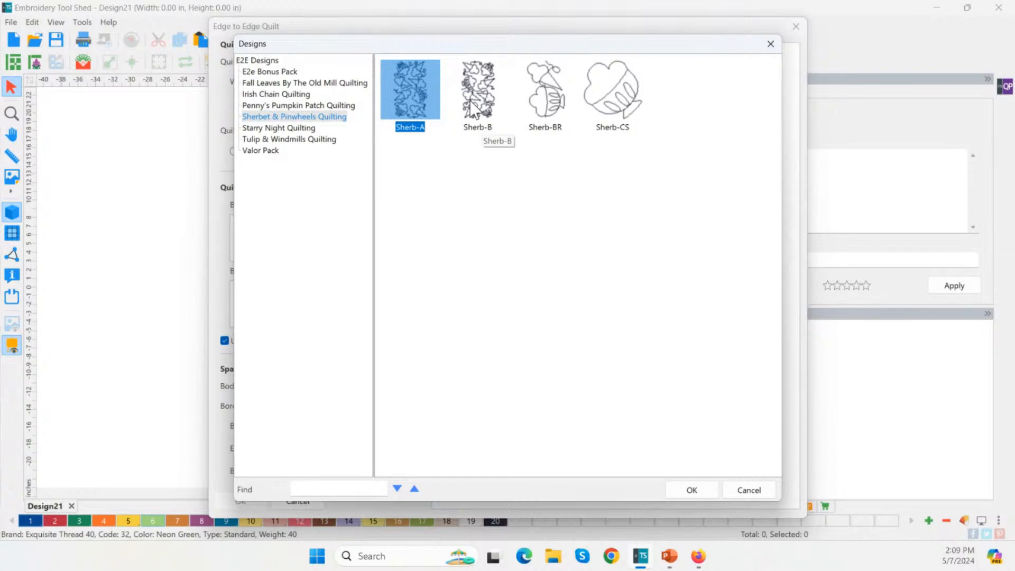
pyautogui.click(298, 128)
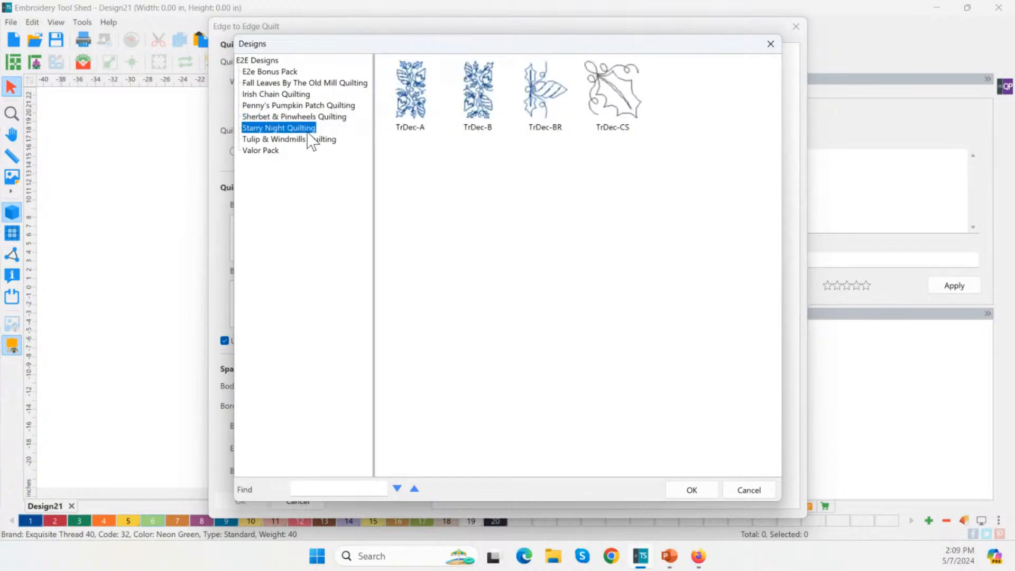
pyautogui.click(478, 103)
pyautogui.click(677, 492)
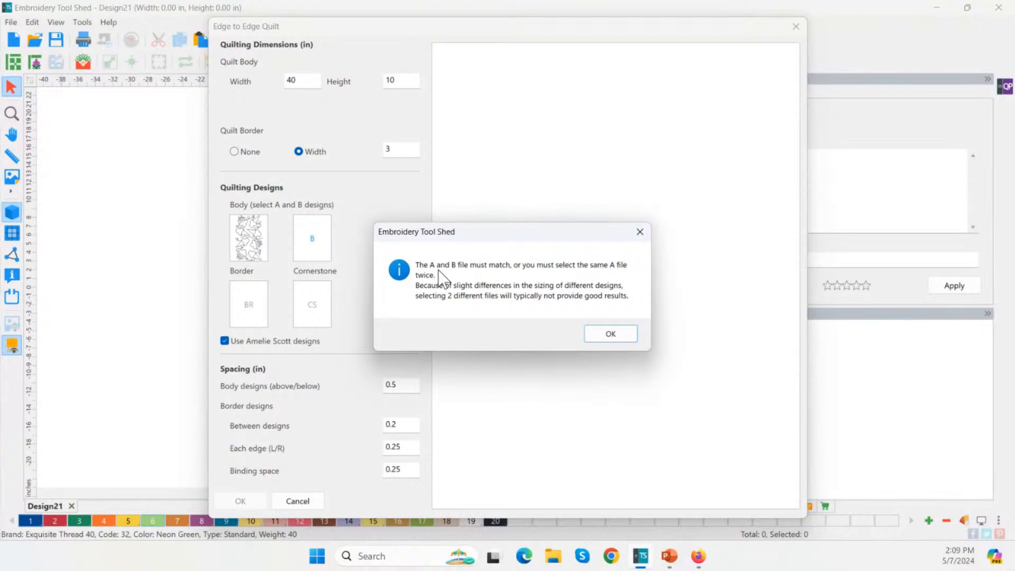
pyautogui.click(613, 333)
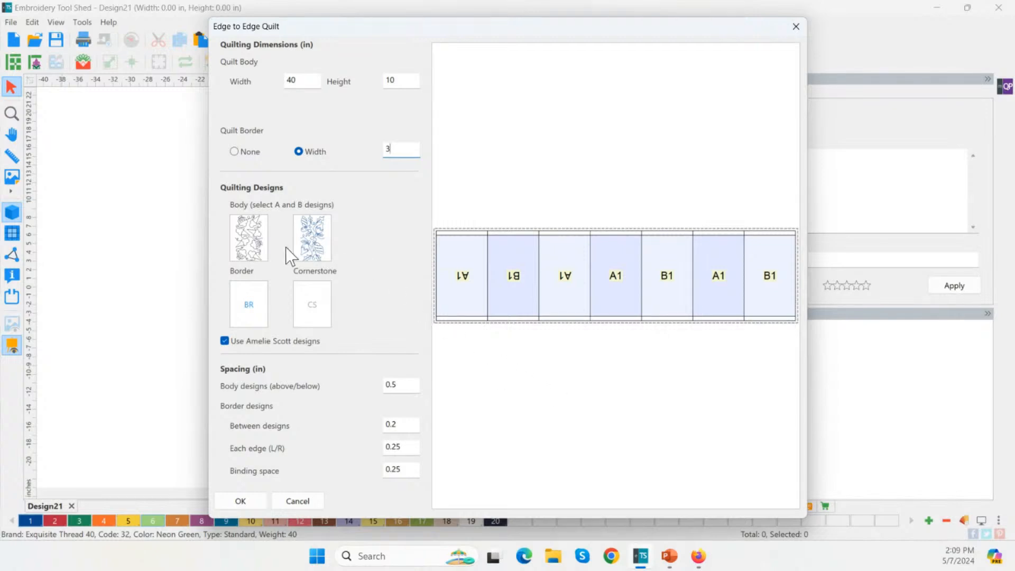
# Replace the body B design with Sherb-B to match body A
pyautogui.click(312, 256)
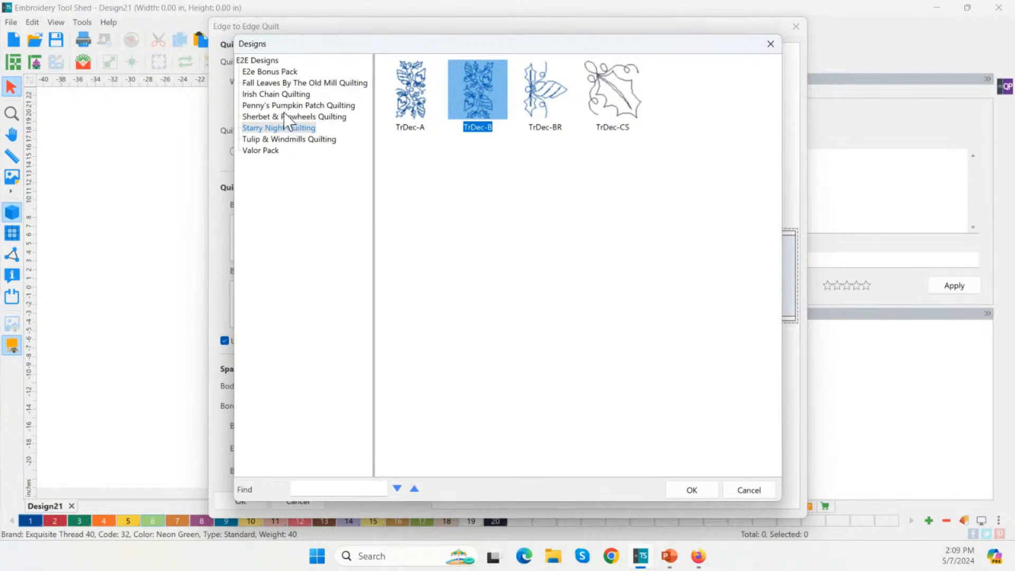
pyautogui.click(269, 116)
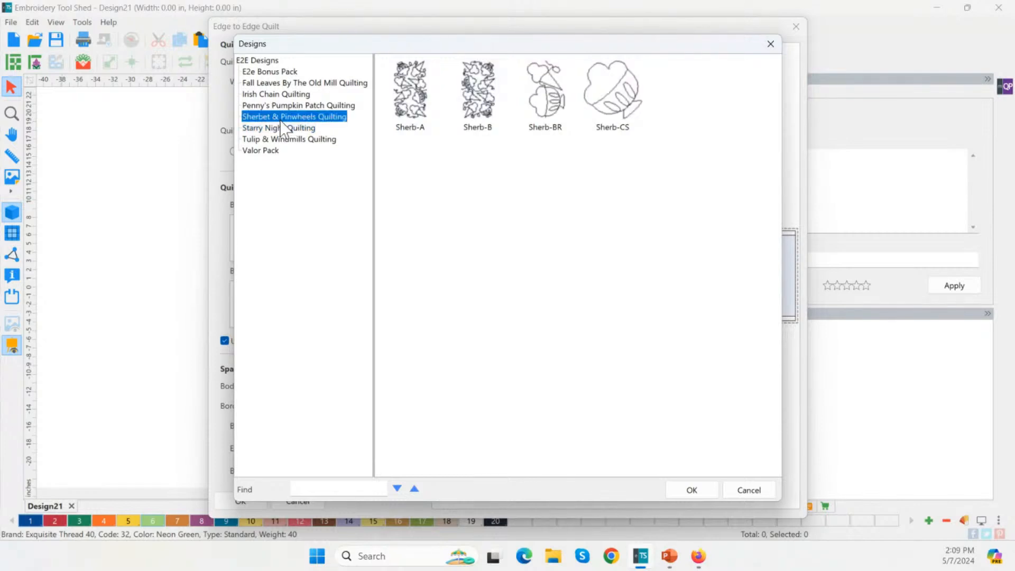
pyautogui.click(460, 96)
pyautogui.click(688, 489)
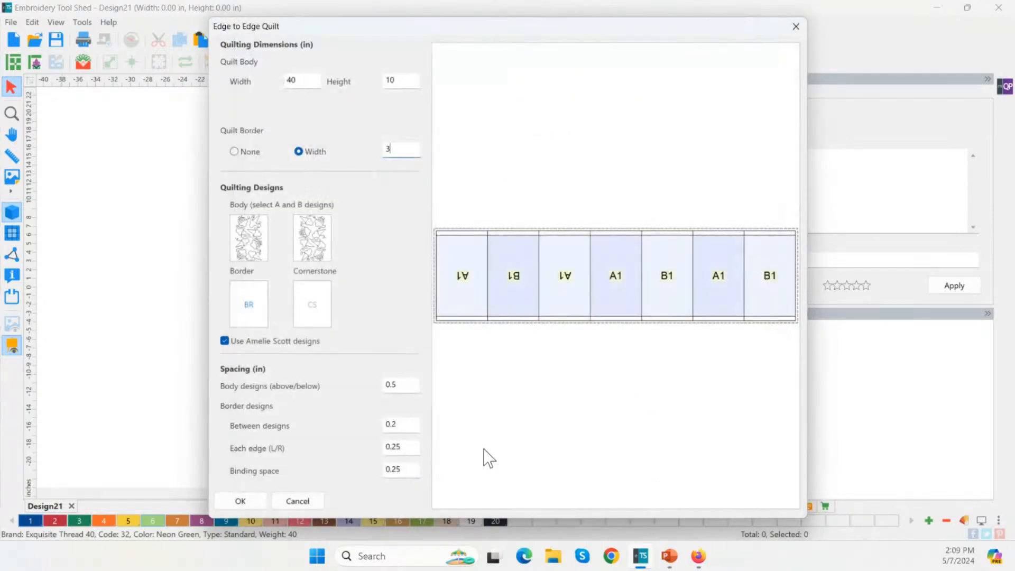
# Use Sherb-BR for the border and Sherb-CS for the cornerstones
pyautogui.click(250, 314)
pyautogui.click(554, 110)
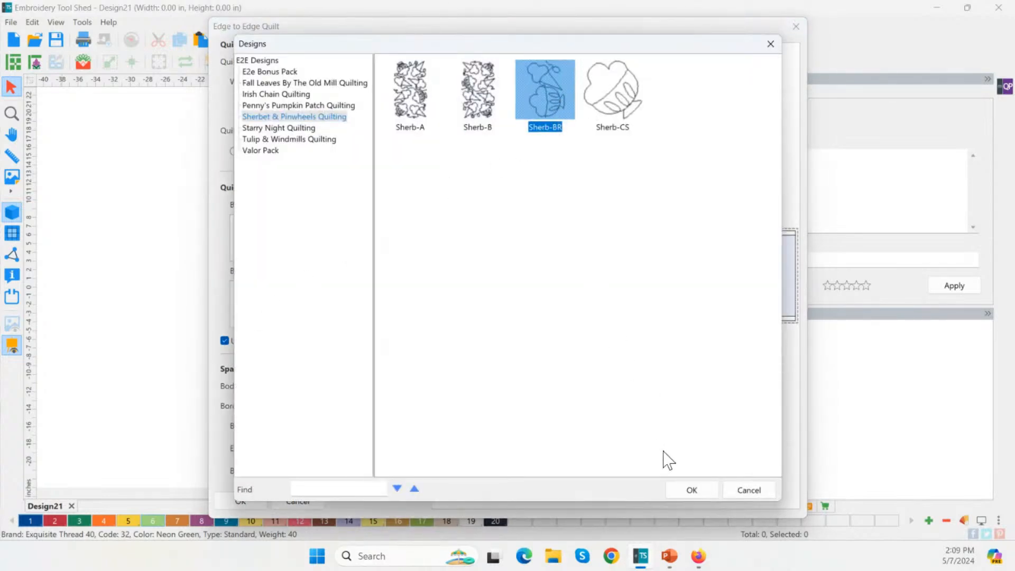
pyautogui.click(693, 491)
pyautogui.click(311, 305)
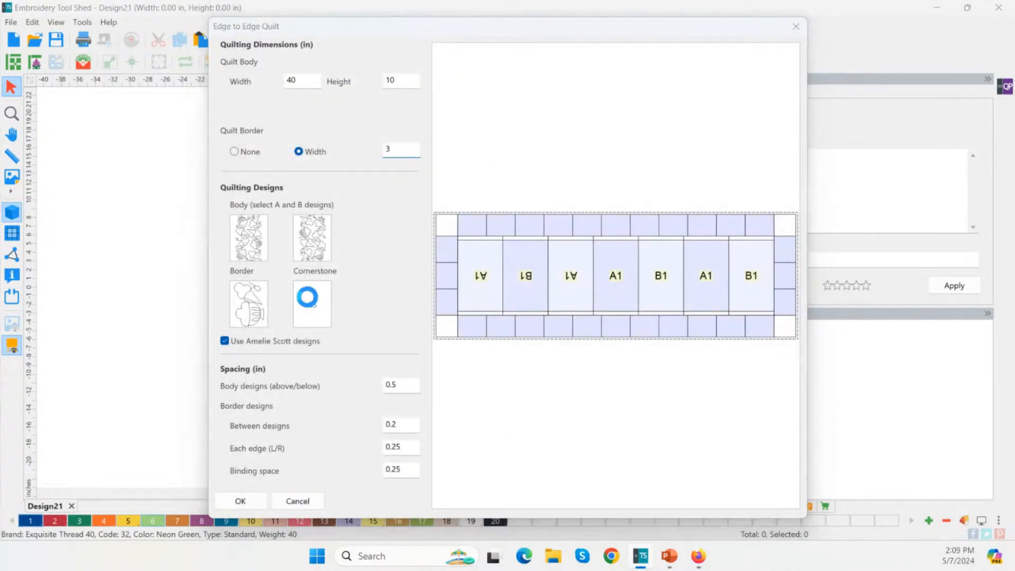
pyautogui.click(618, 106)
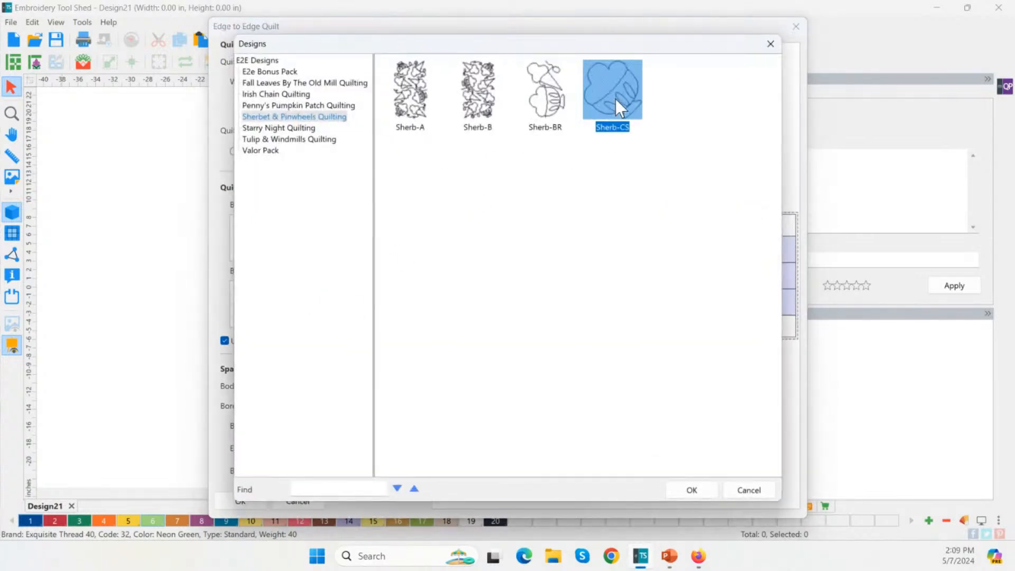
pyautogui.click(693, 495)
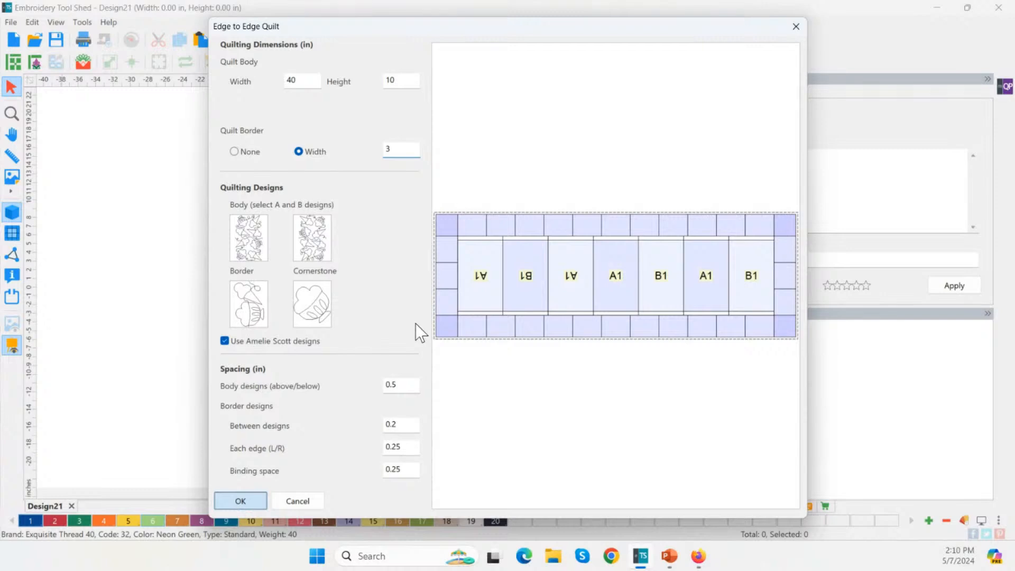
# Generate the quilt on the canvas and check the A1 body block's size
pyautogui.press('Return')
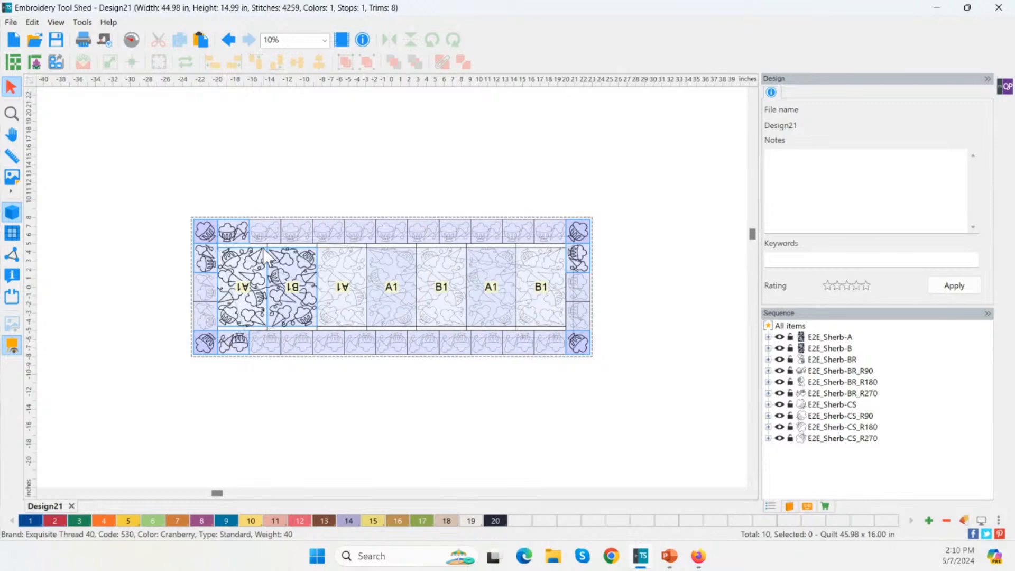
pyautogui.click(263, 288)
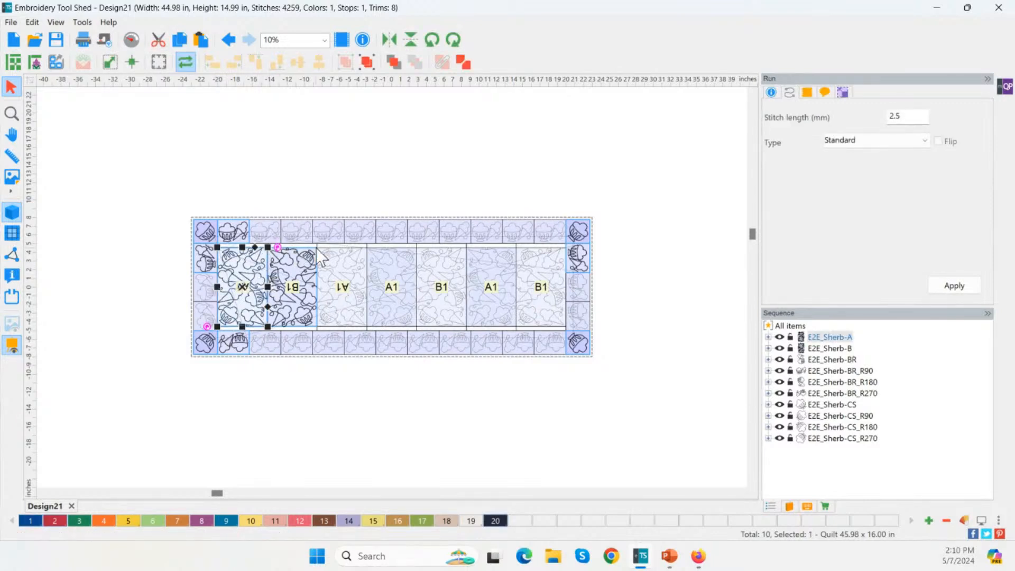
pyautogui.click(843, 94)
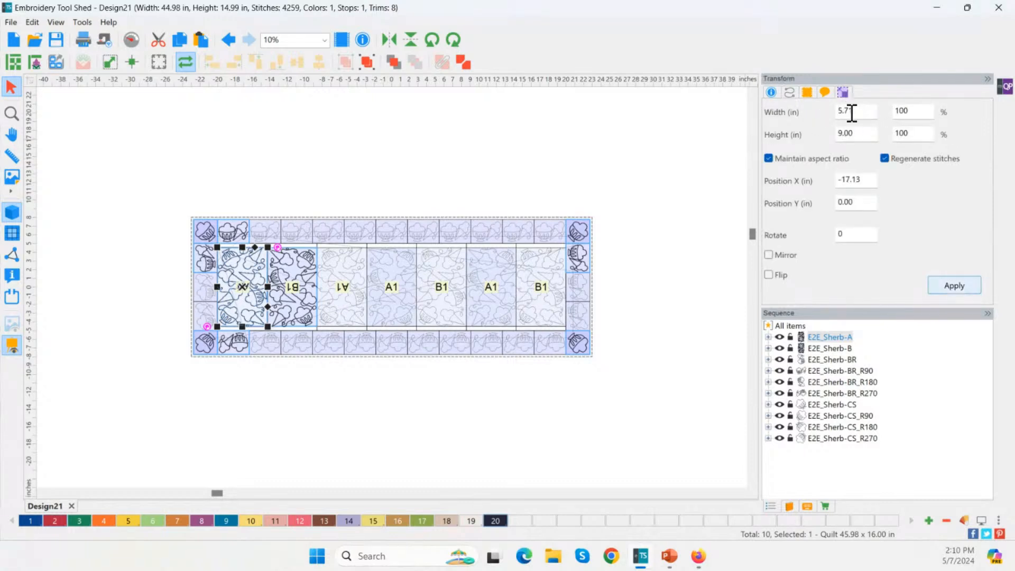
pyautogui.click(865, 136)
# Compare border and cornerstone block sizes, then reopen the edge-to-edge quilt settings
pyautogui.click(9, 116)
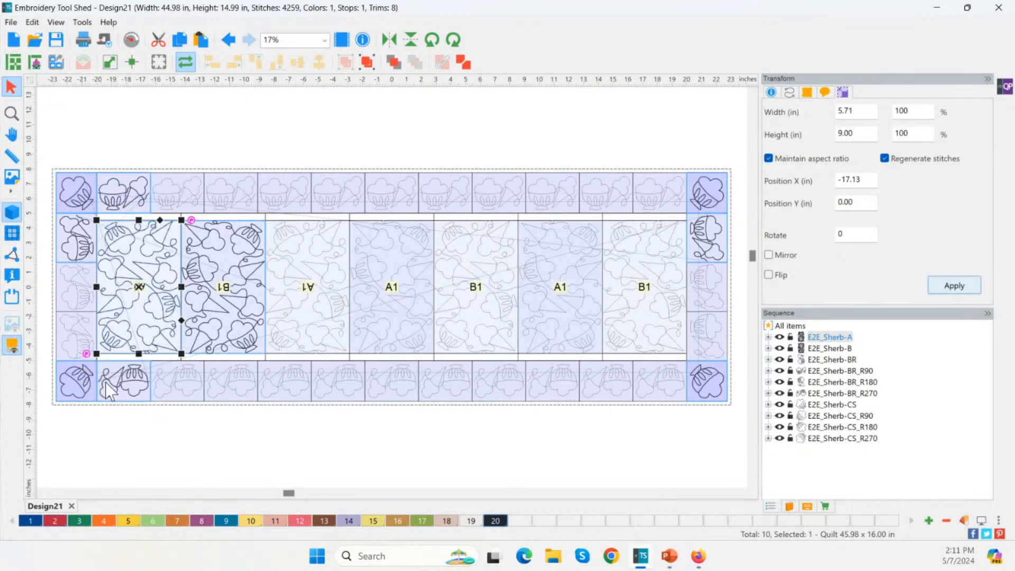
pyautogui.click(128, 388)
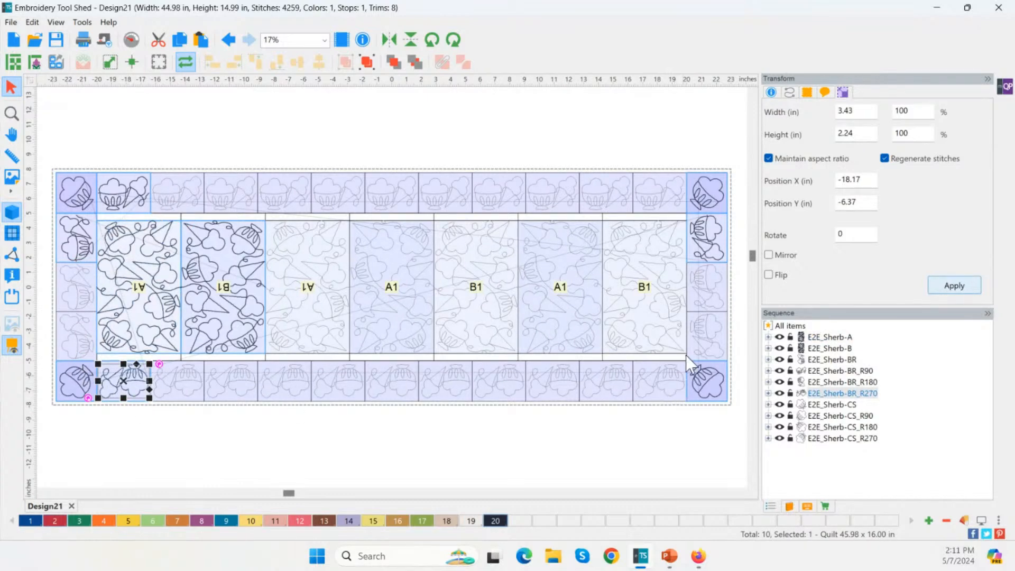
pyautogui.click(714, 253)
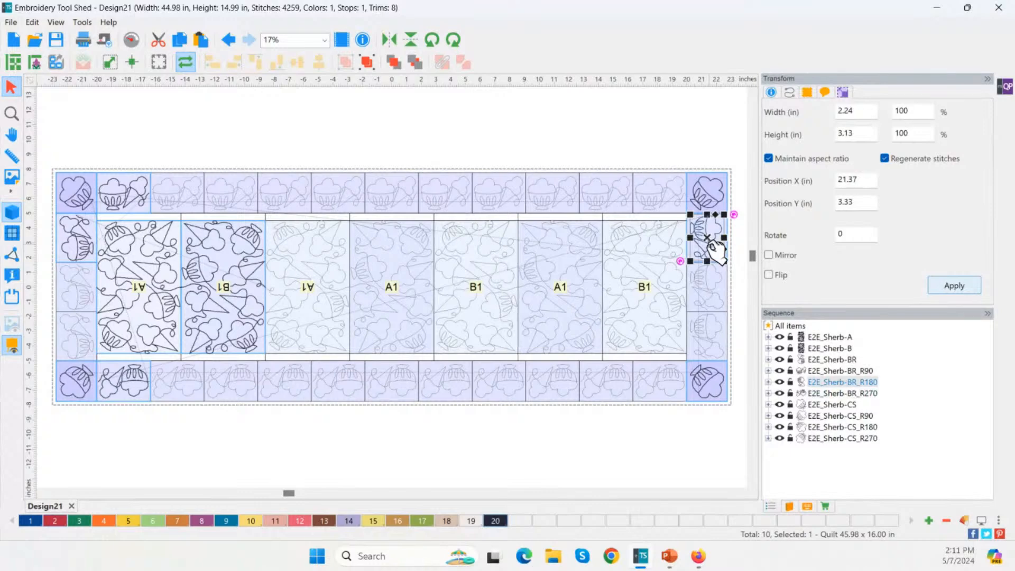
pyautogui.click(719, 207)
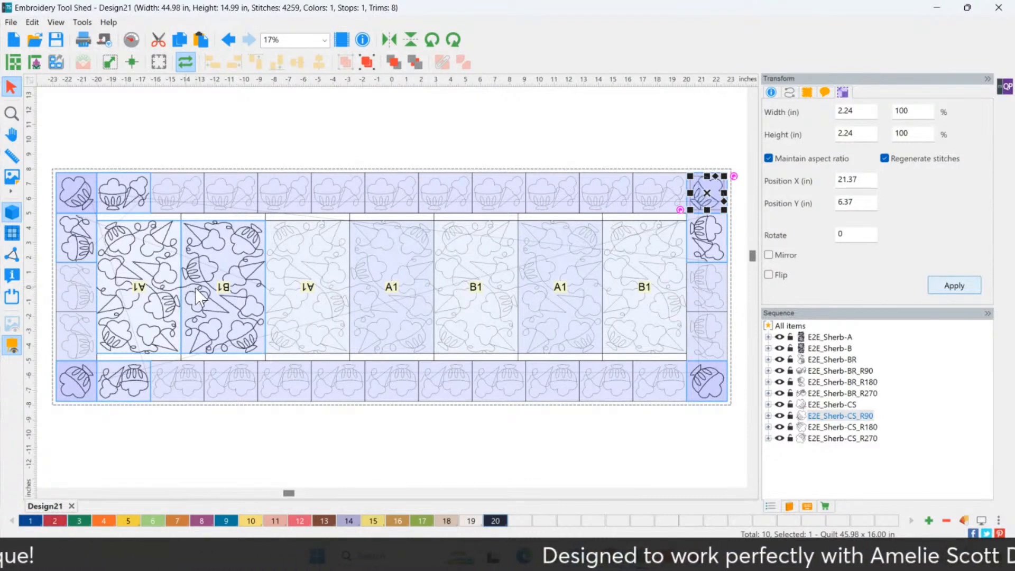
pyautogui.click(112, 195)
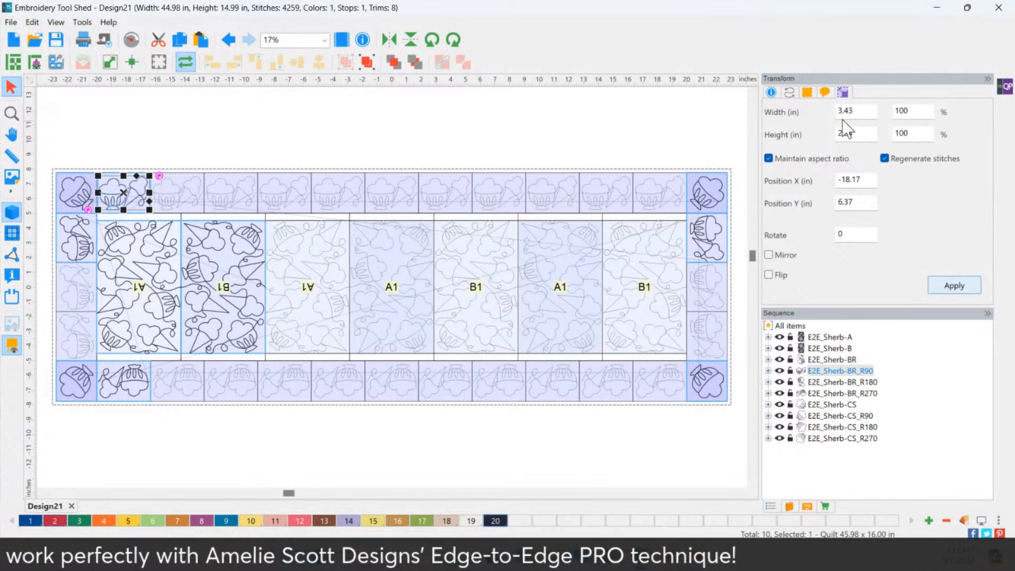
pyautogui.click(722, 192)
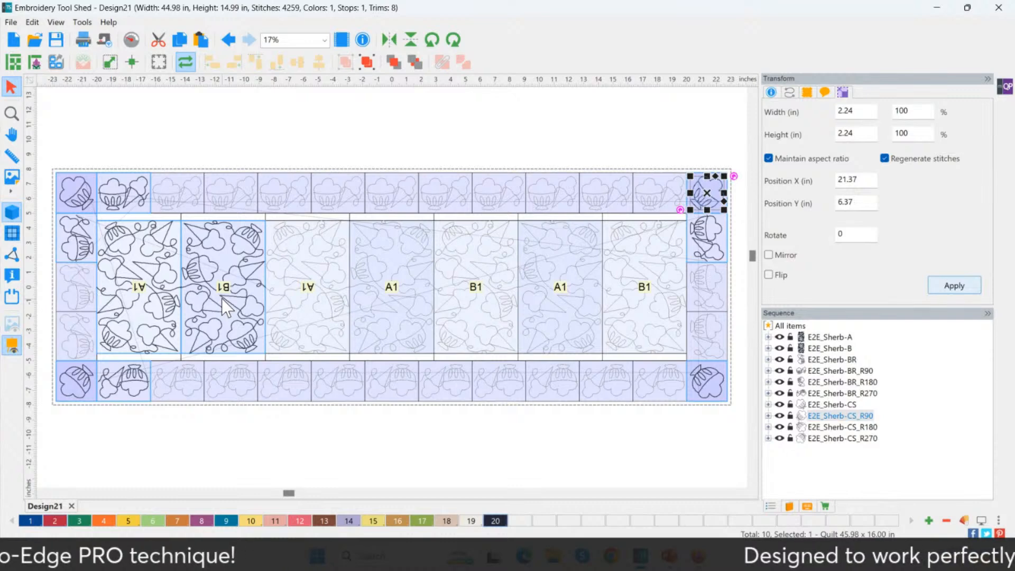
pyautogui.click(36, 65)
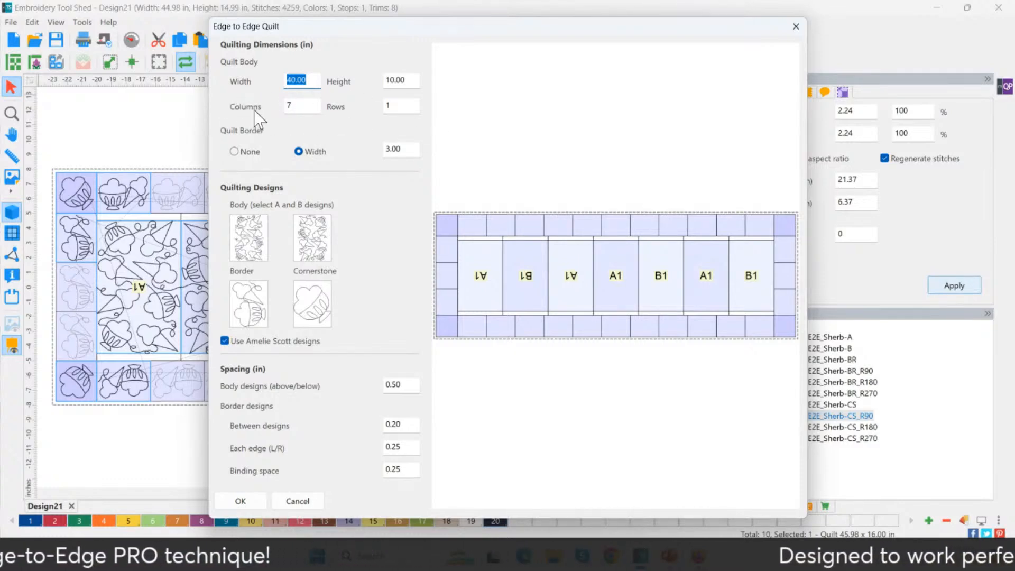
# Set Rows to 2, regenerate the 7 × 2 quilt, and view the first body design's size
pyautogui.moveTo(304, 111); pyautogui.dragTo(282, 110)
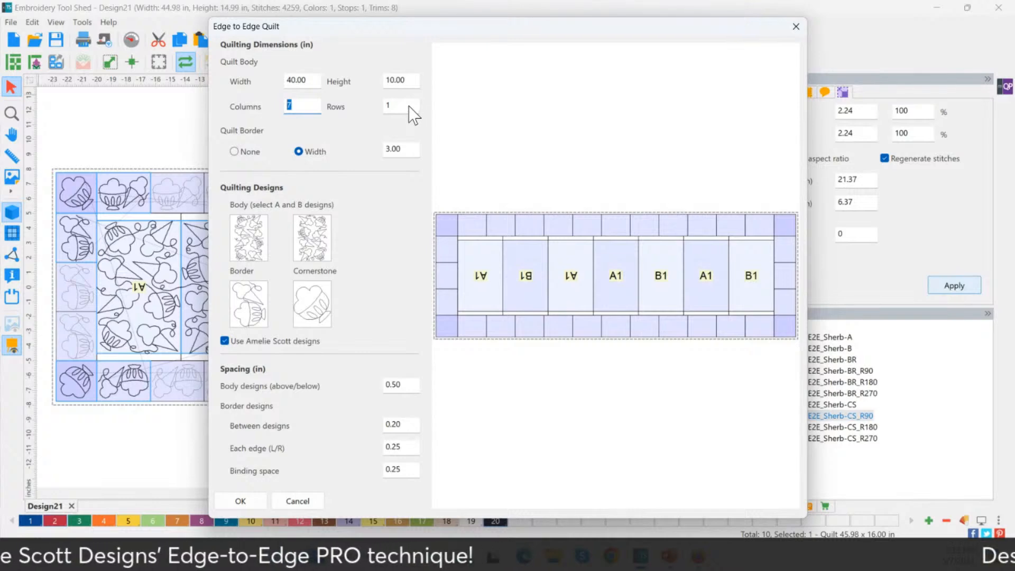
pyautogui.click(387, 108)
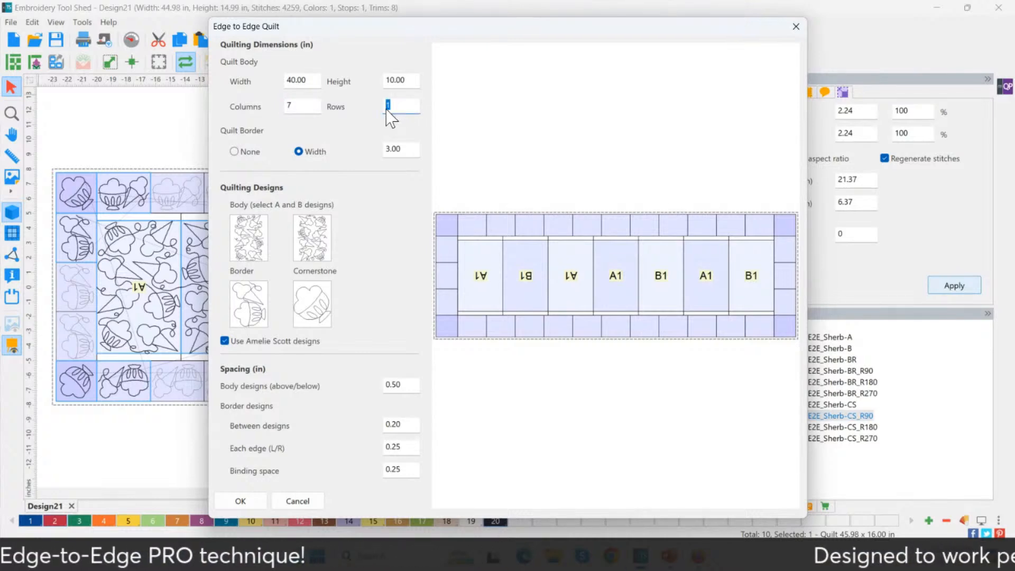
pyautogui.write('2')
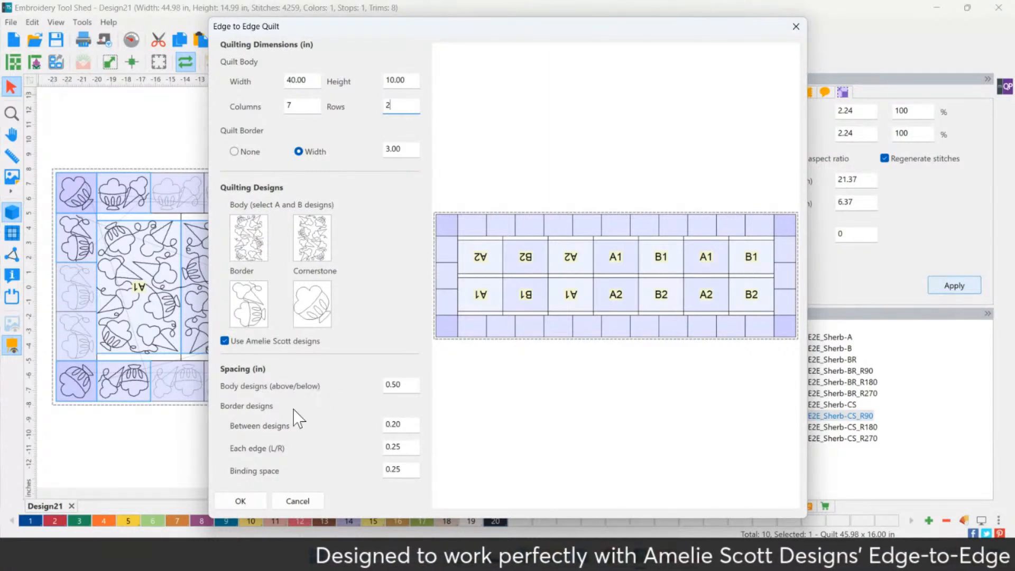
pyautogui.click(242, 503)
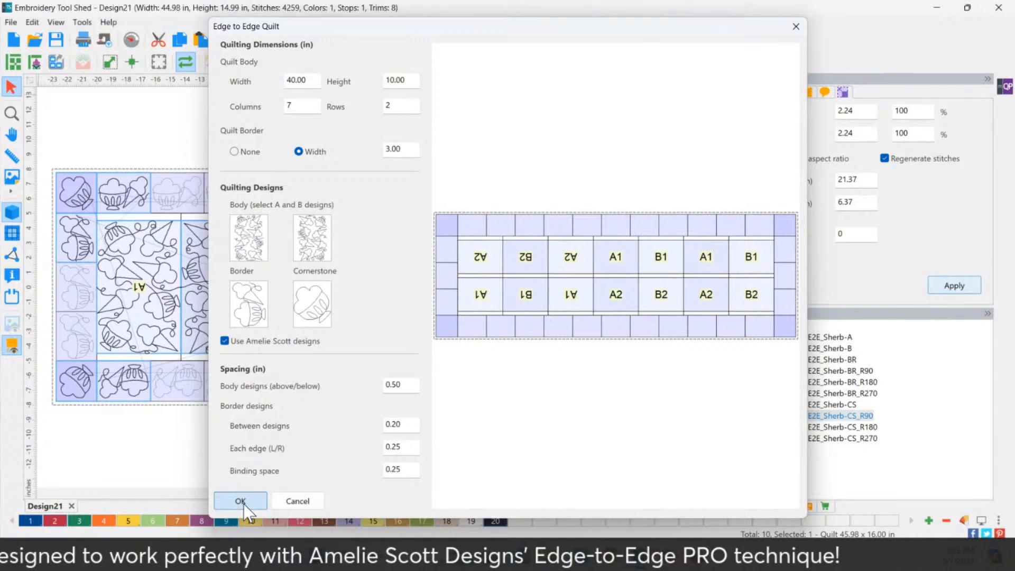
pyautogui.click(243, 501)
pyautogui.click(219, 257)
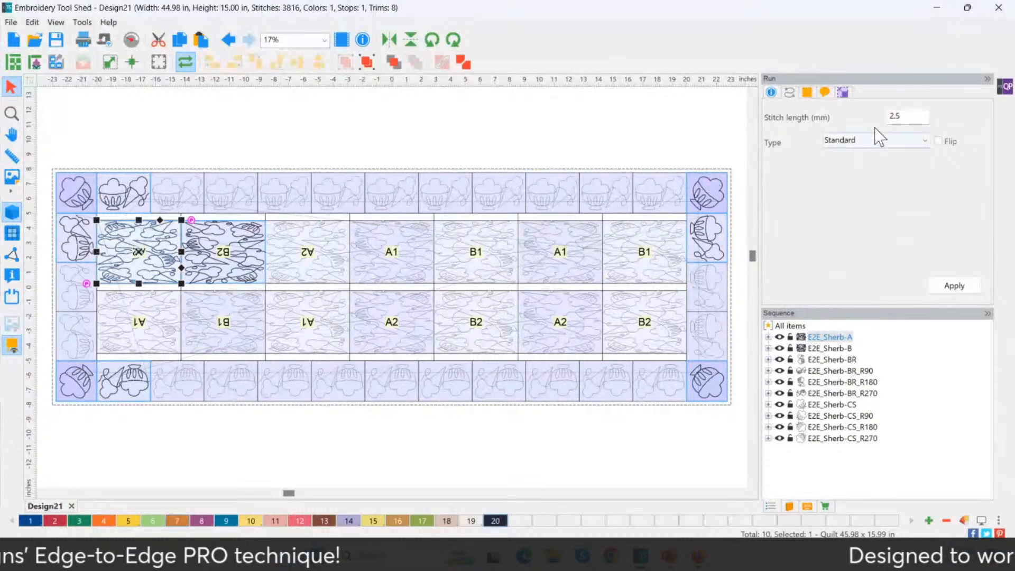
pyautogui.click(843, 93)
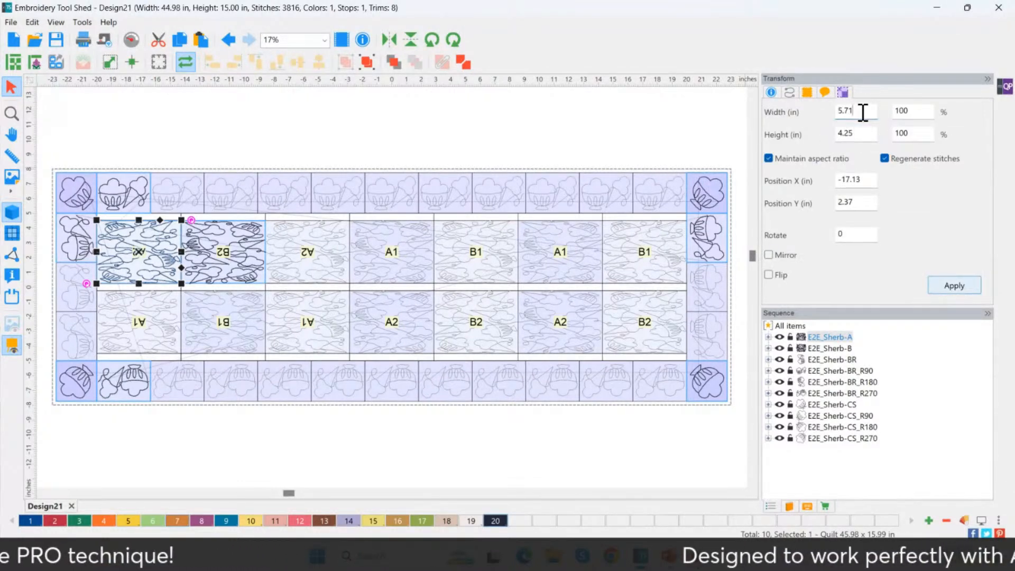
# Check the body design's width and height, then reopen the edge-to-edge quilt settings
pyautogui.click(846, 111)
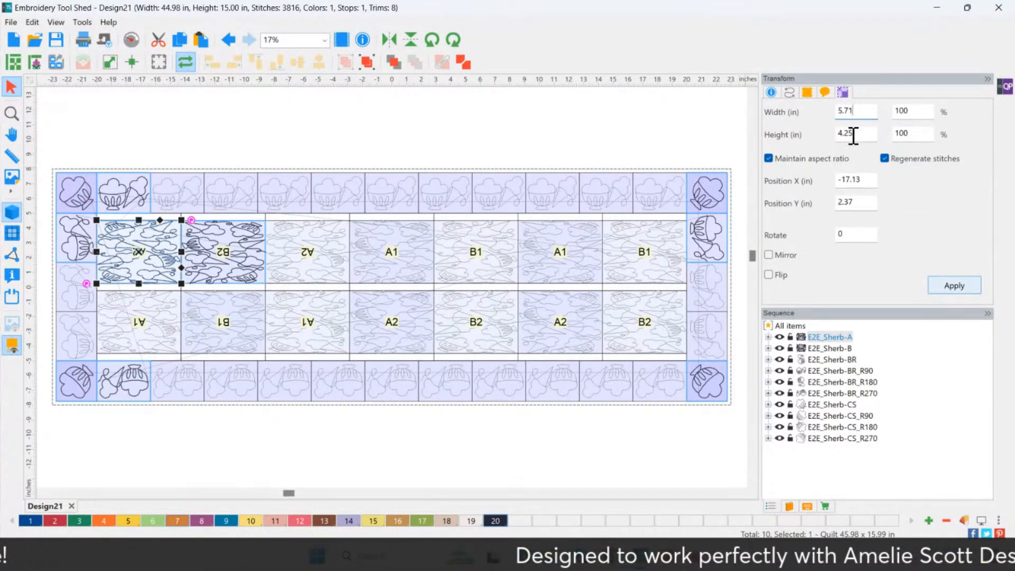
pyautogui.click(847, 135)
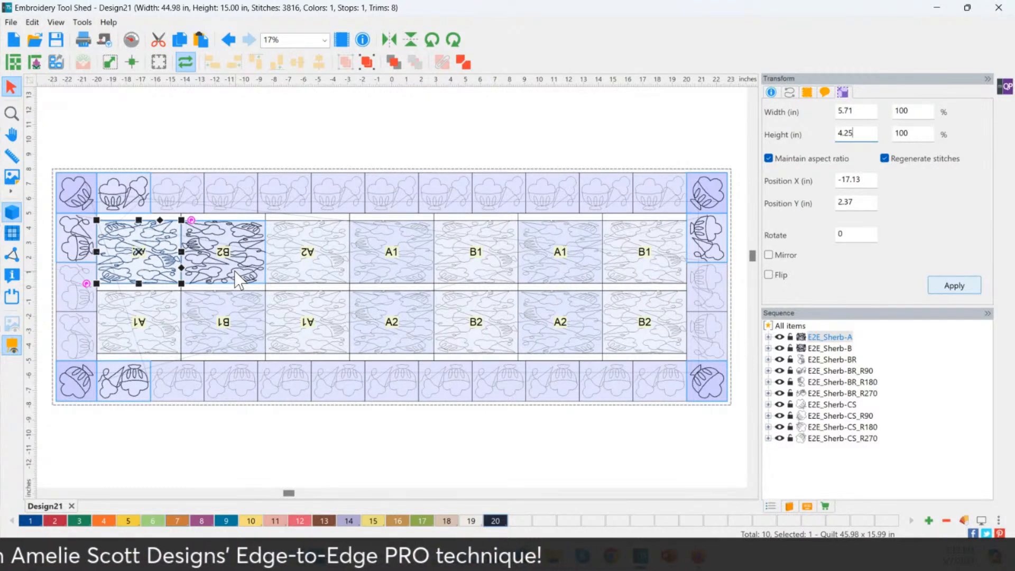
pyautogui.click(36, 63)
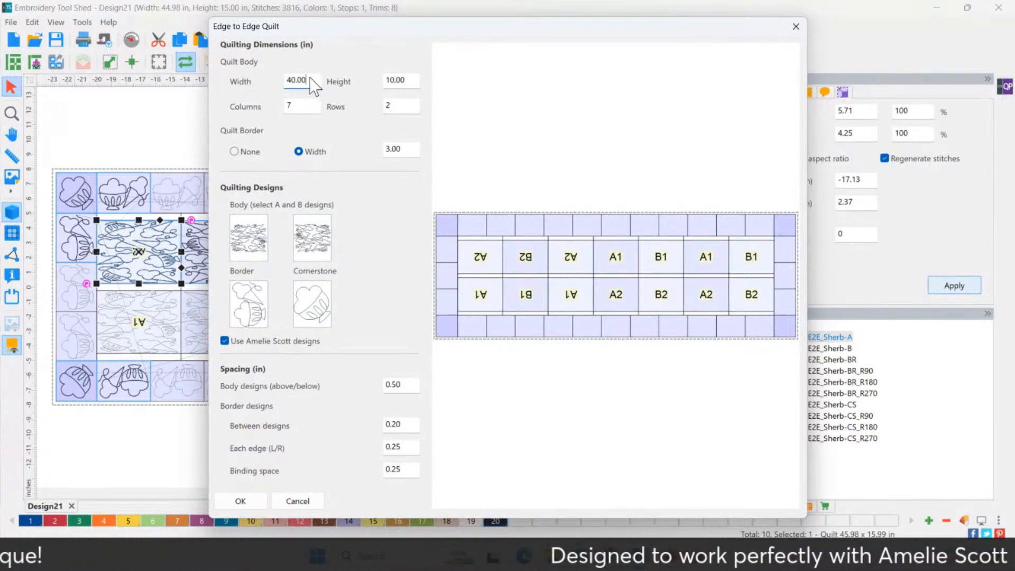
# Change the quilt body to 10 in wide by 40 in tall and regenerate it
pyautogui.write('10')
pyautogui.press('Tab')
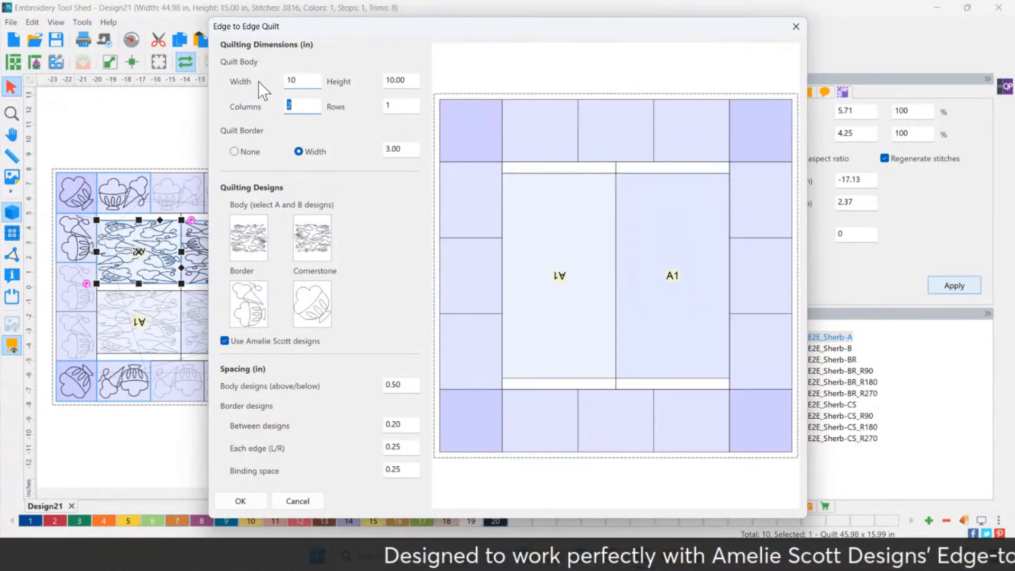
pyautogui.press('Tab')
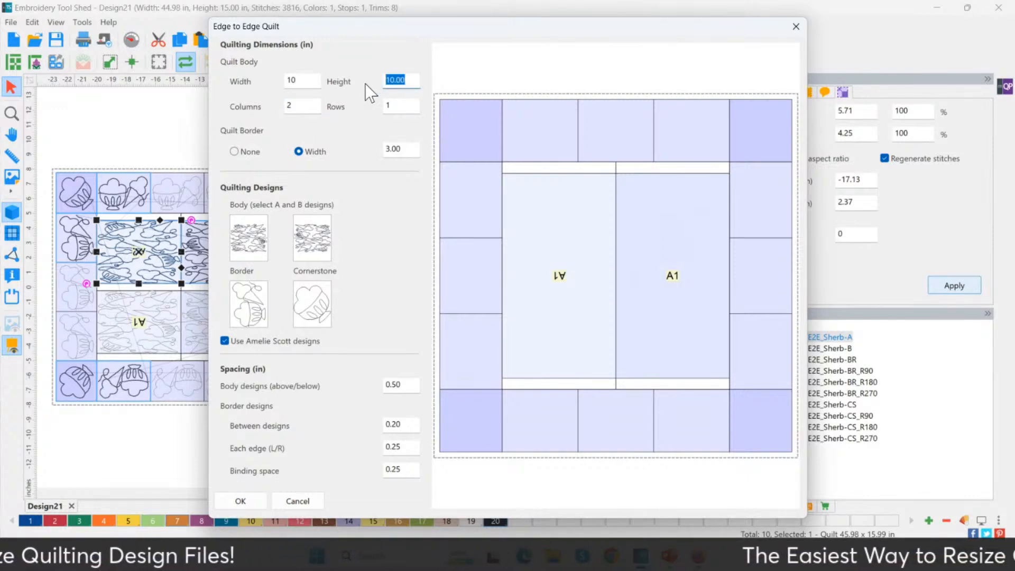
pyautogui.write('40')
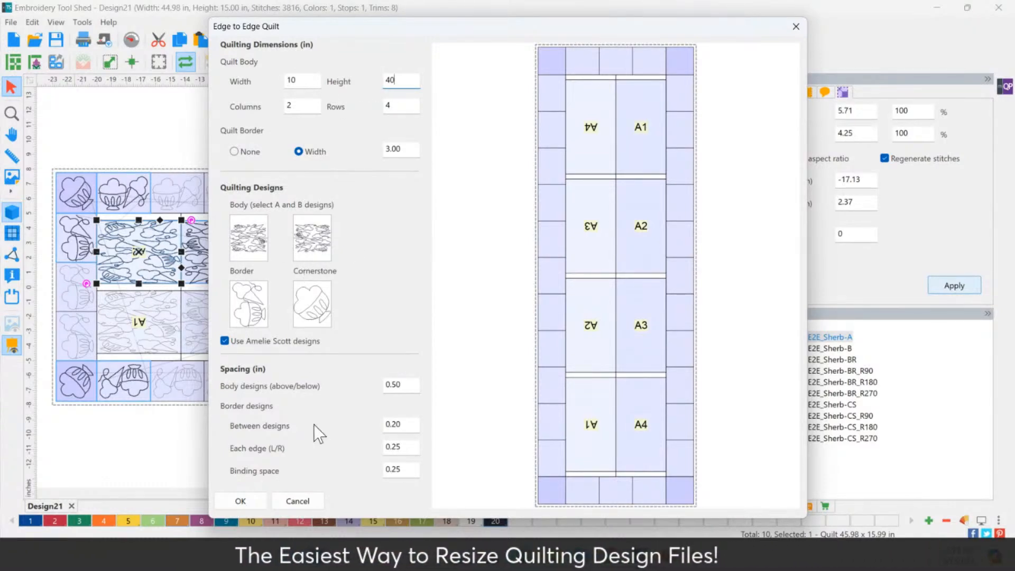
pyautogui.click(239, 500)
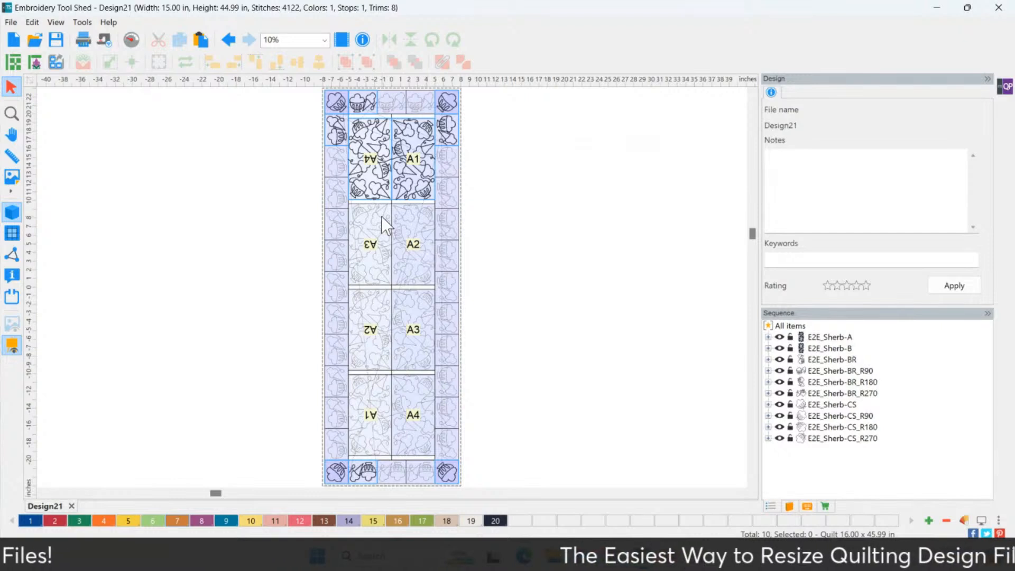
# Read the A4 body design's 5.00 × 9.38 in size, then reopen the quilt settings
pyautogui.click(378, 189)
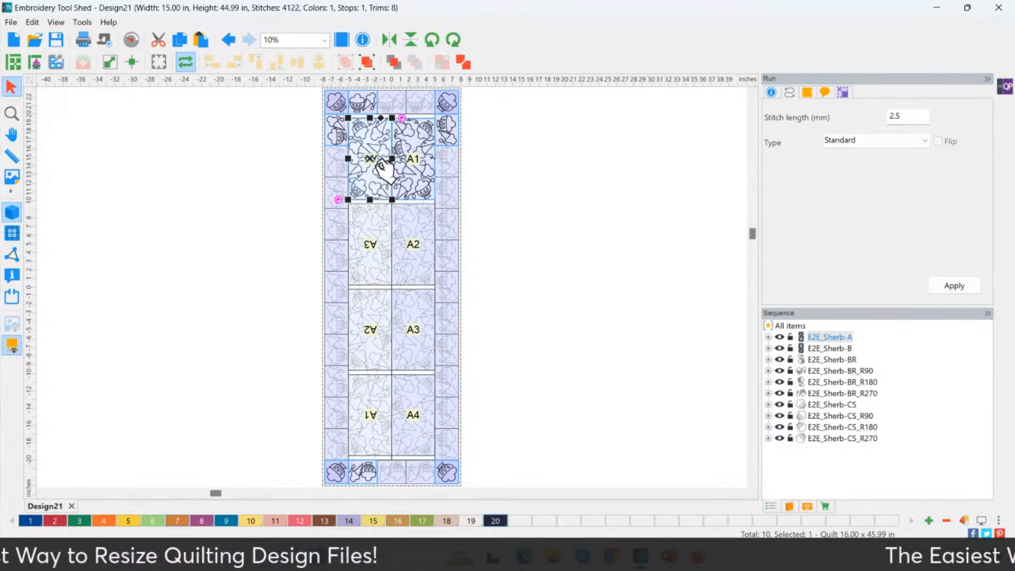
pyautogui.click(842, 93)
pyautogui.click(866, 110)
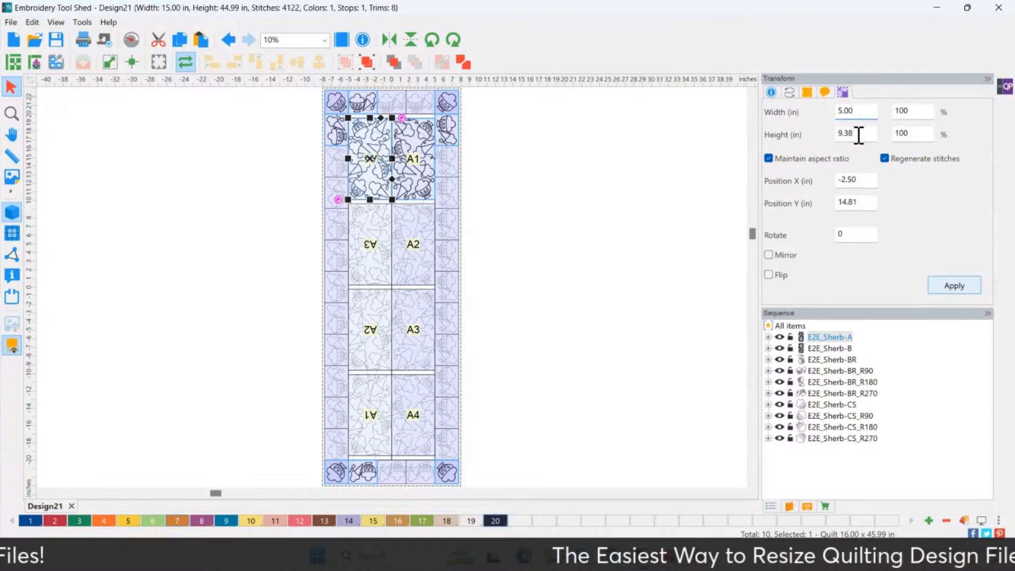
pyautogui.click(859, 135)
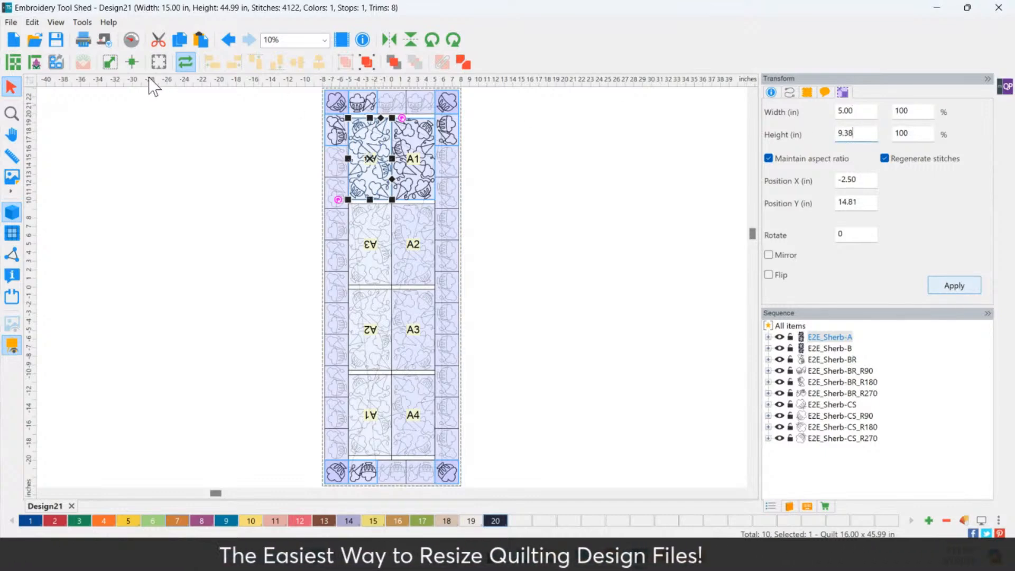
pyautogui.click(33, 65)
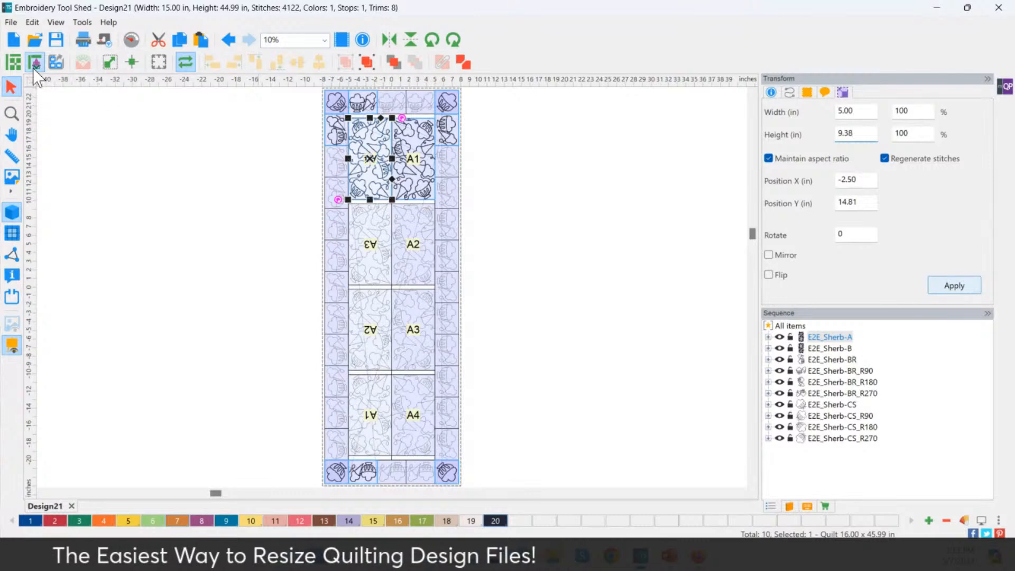
# Regenerate the quilt with 5 body rows and deselect the blocks
pyautogui.click(299, 105)
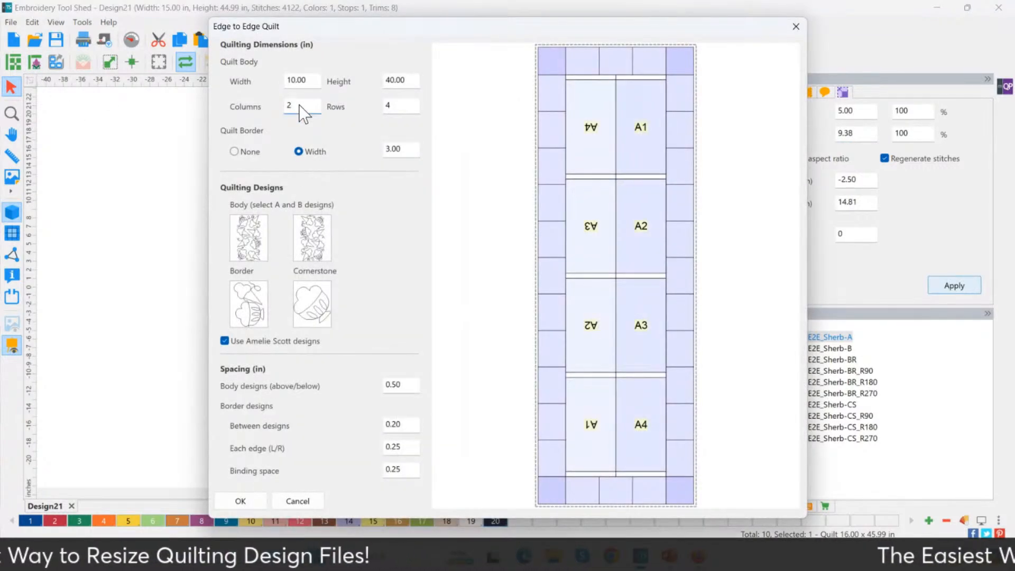
pyautogui.press('Tab')
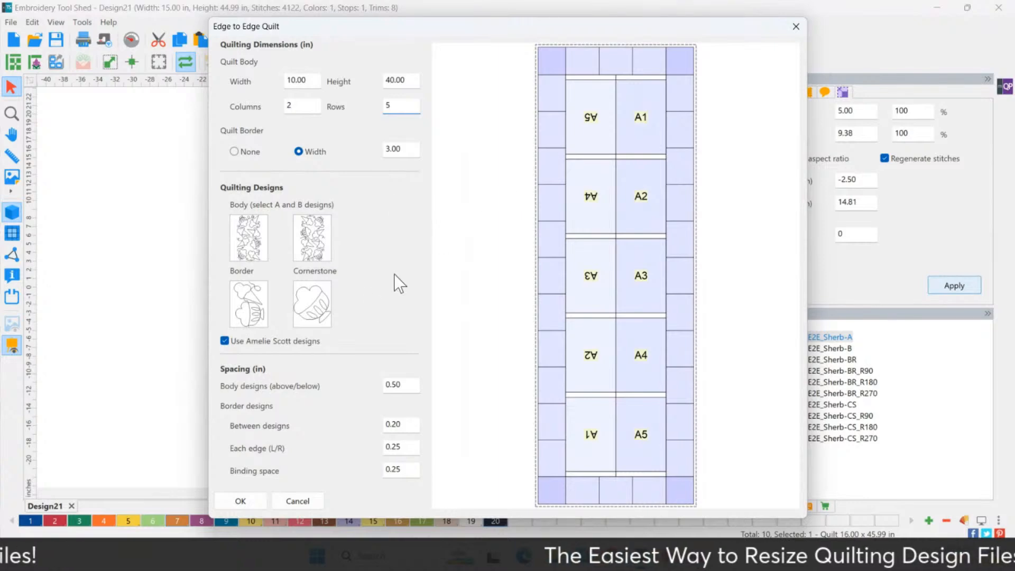
pyautogui.click(247, 506)
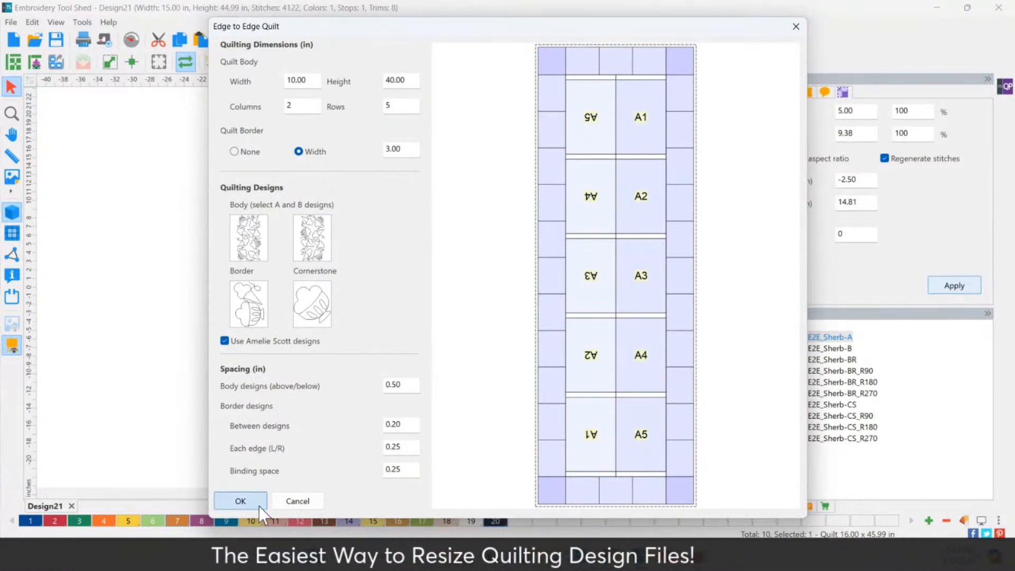
pyautogui.click(258, 506)
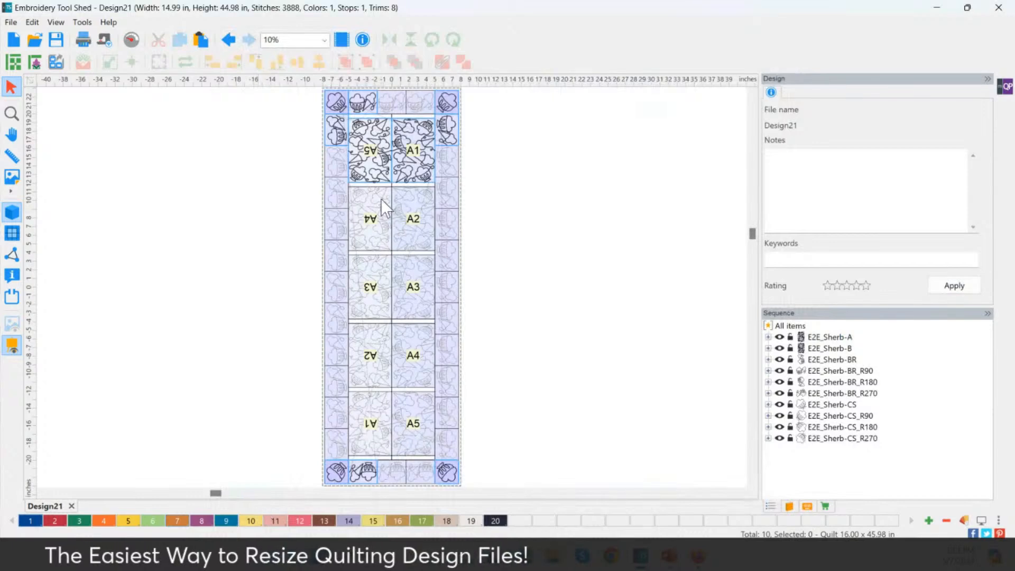
pyautogui.click(466, 177)
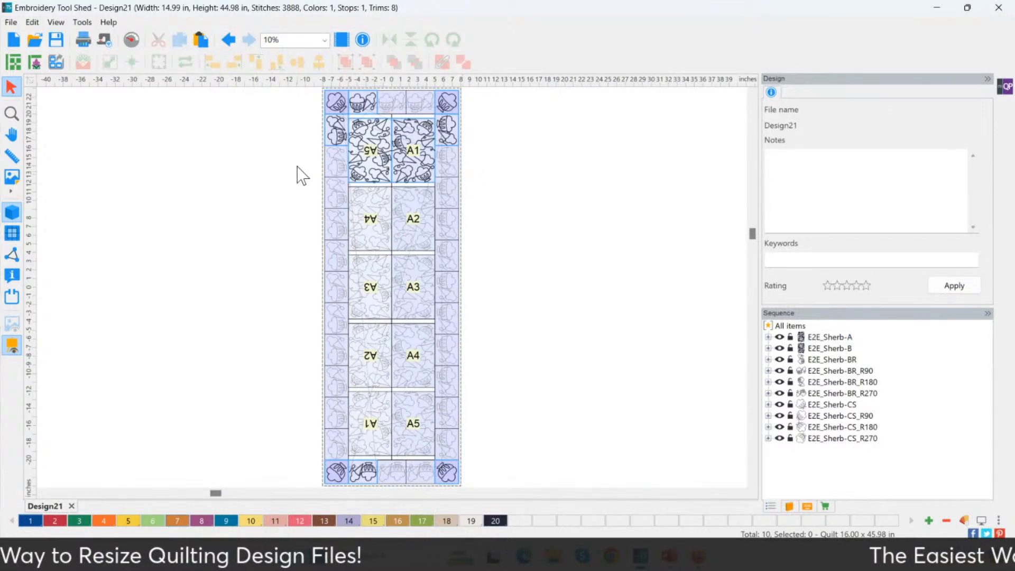
pyautogui.click(13, 111)
# Zoom in and read the A5 body block's size: 5.00 × 7.39 in
pyautogui.moveTo(522, 199); pyautogui.dragTo(267, 95)
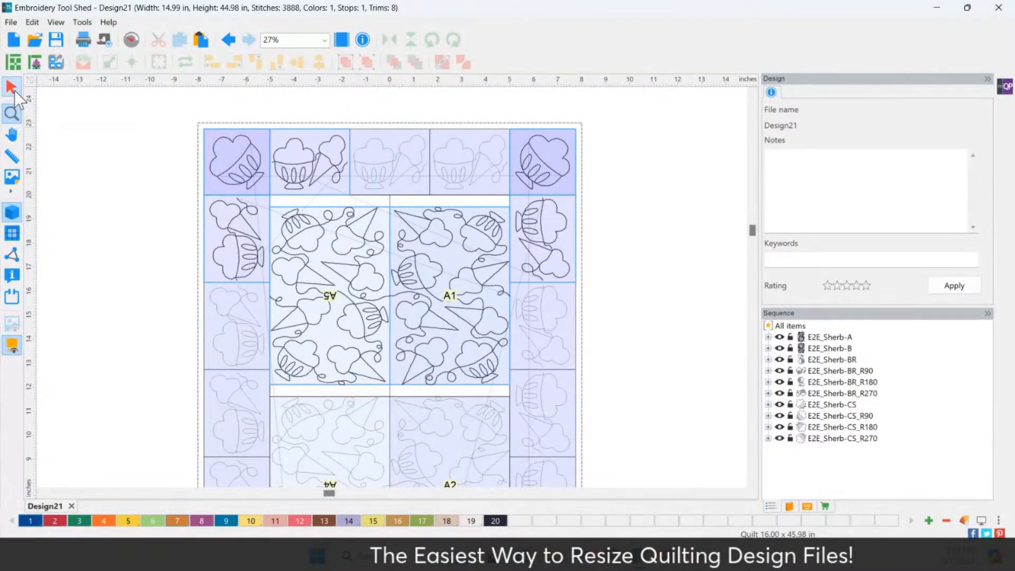
pyautogui.click(294, 272)
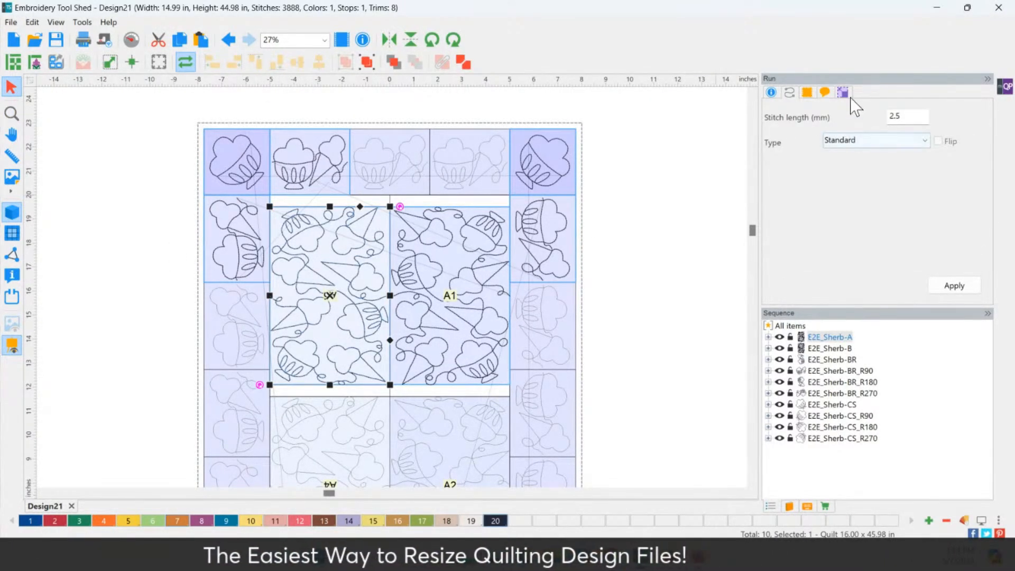
pyautogui.click(846, 94)
pyautogui.click(867, 111)
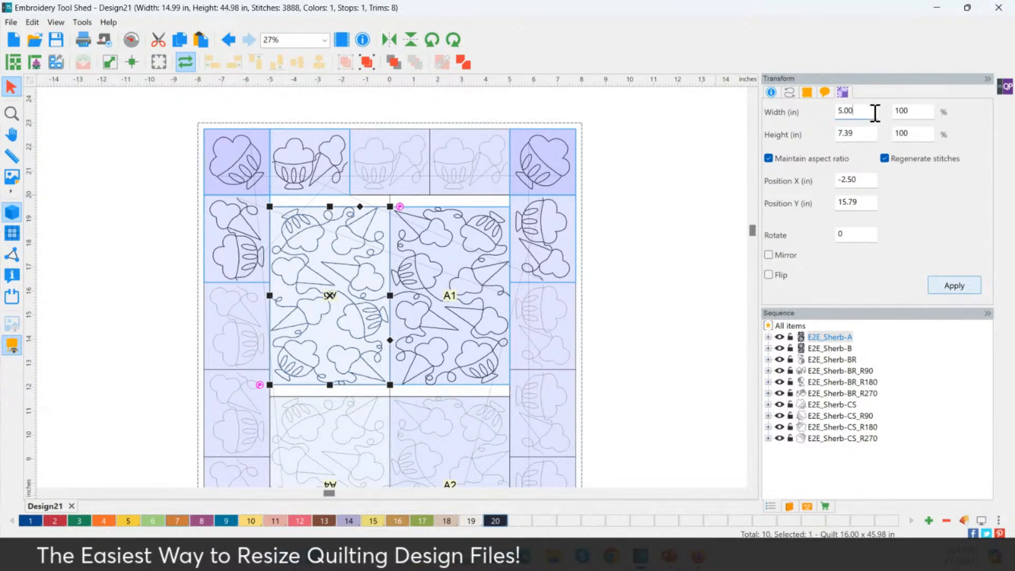
pyautogui.click(867, 135)
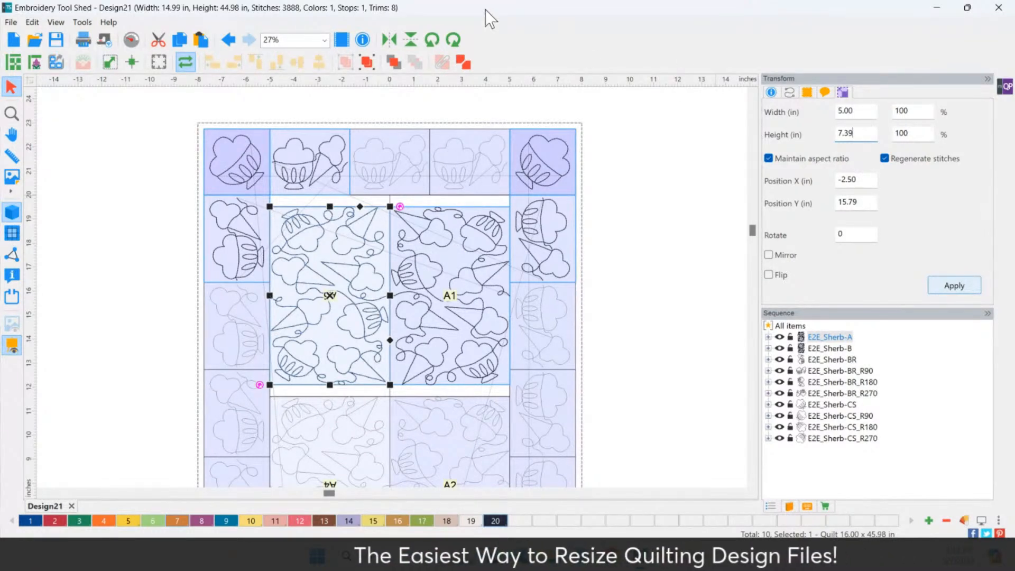
# Zoom back out, reselect block A5 and reopen the edge-to-edge quilt settings
pyautogui.click(14, 115)
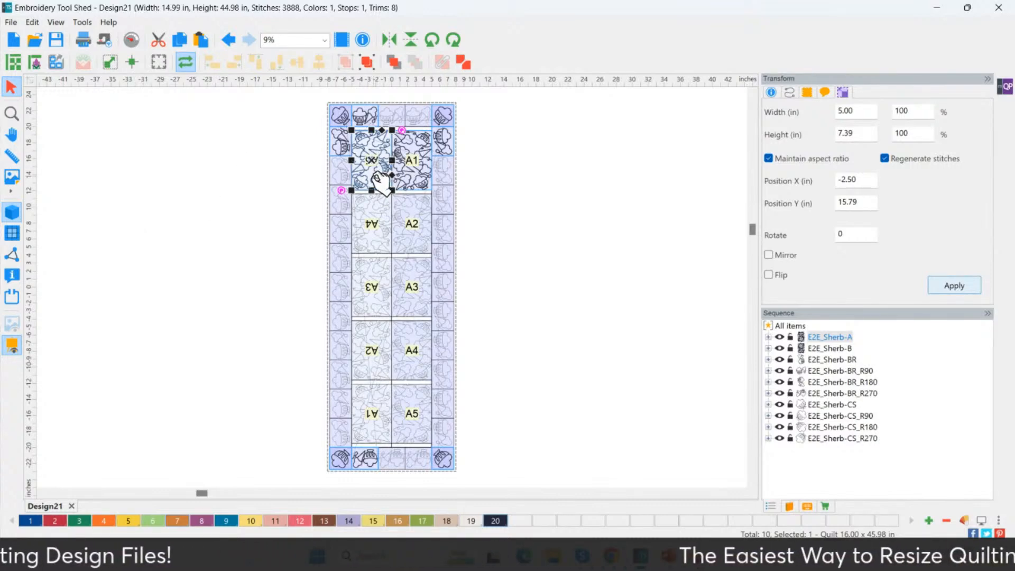
pyautogui.click(505, 219)
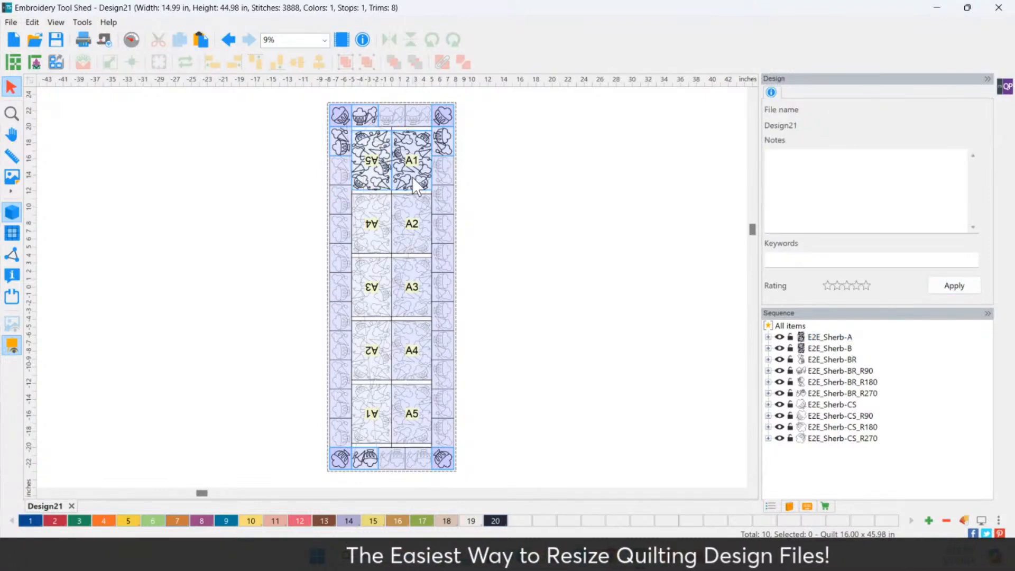
pyautogui.click(365, 168)
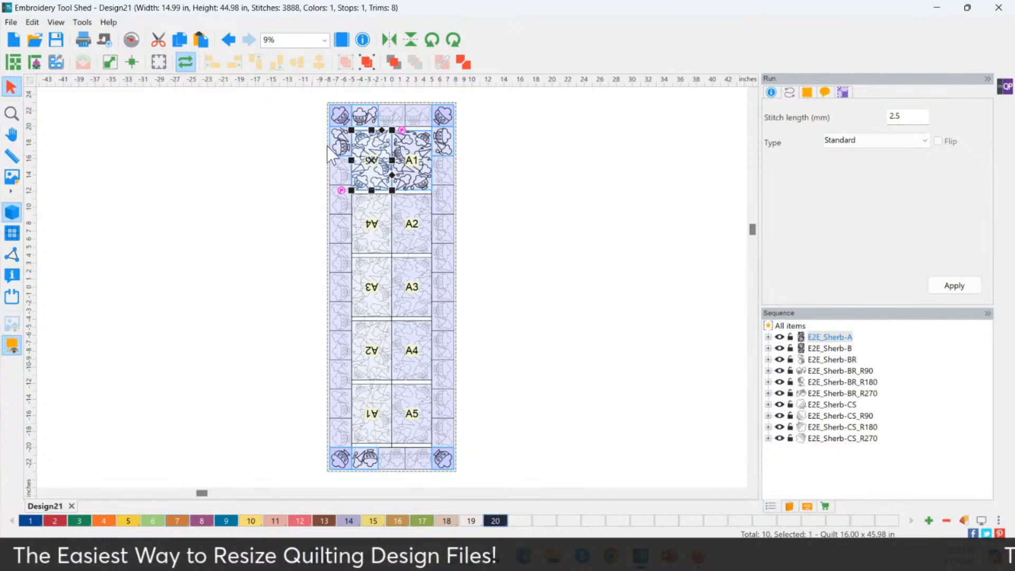
pyautogui.click(35, 62)
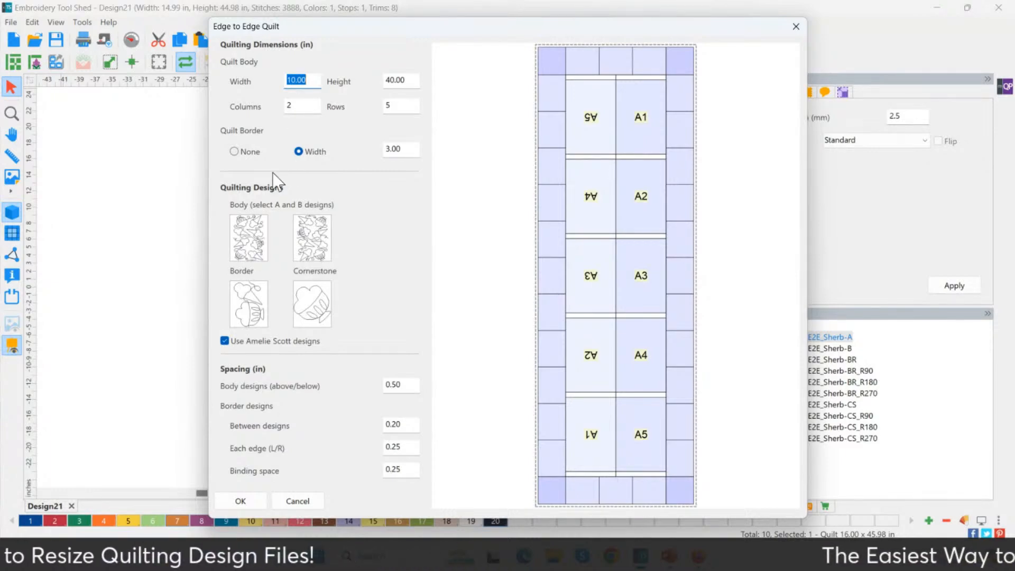
# Set the A and B body designs to Tulip & Windmills Dutch-A and Dutch-B
pyautogui.click(248, 241)
pyautogui.click(289, 129)
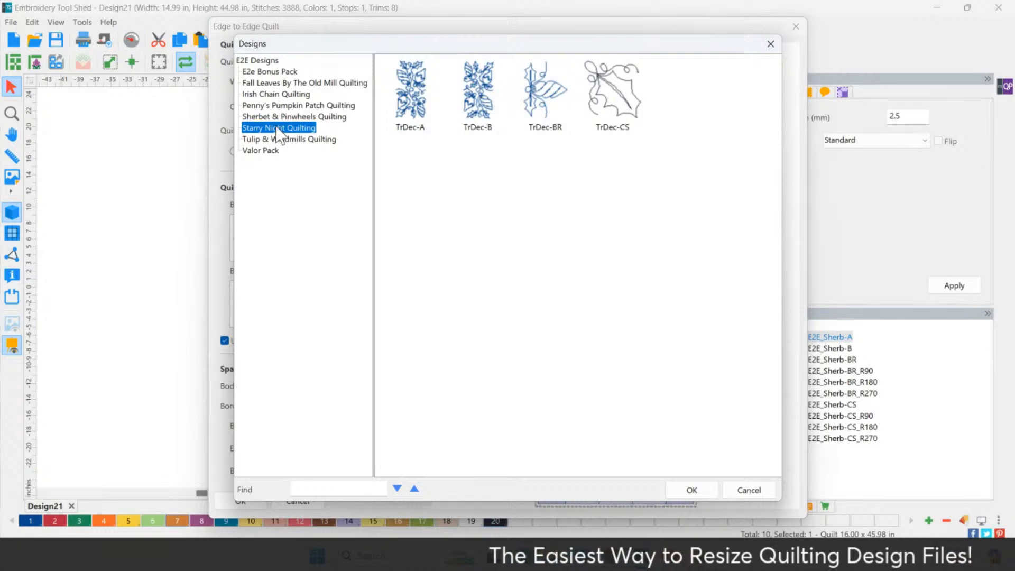
pyautogui.click(280, 139)
pyautogui.click(415, 119)
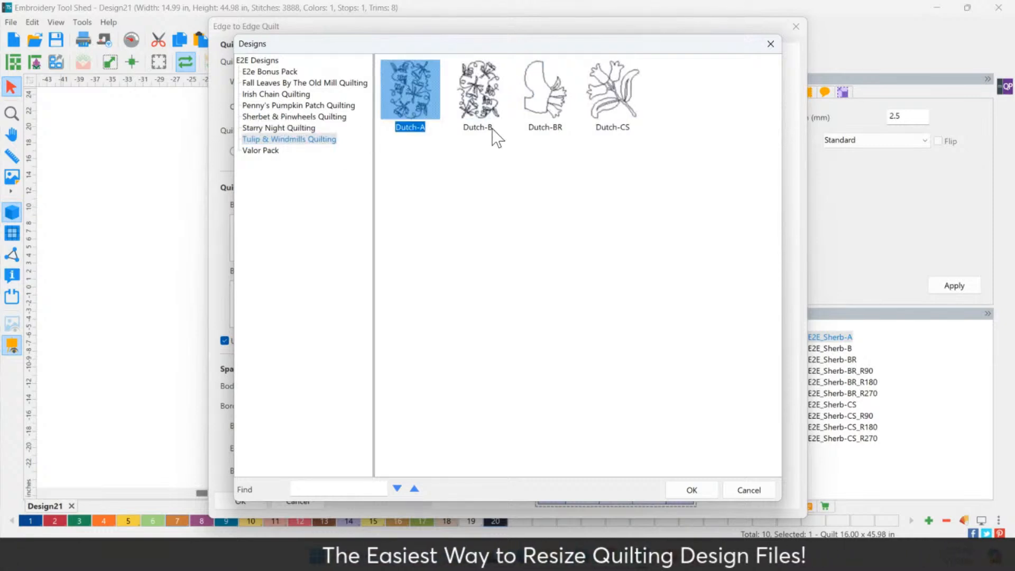
pyautogui.click(690, 491)
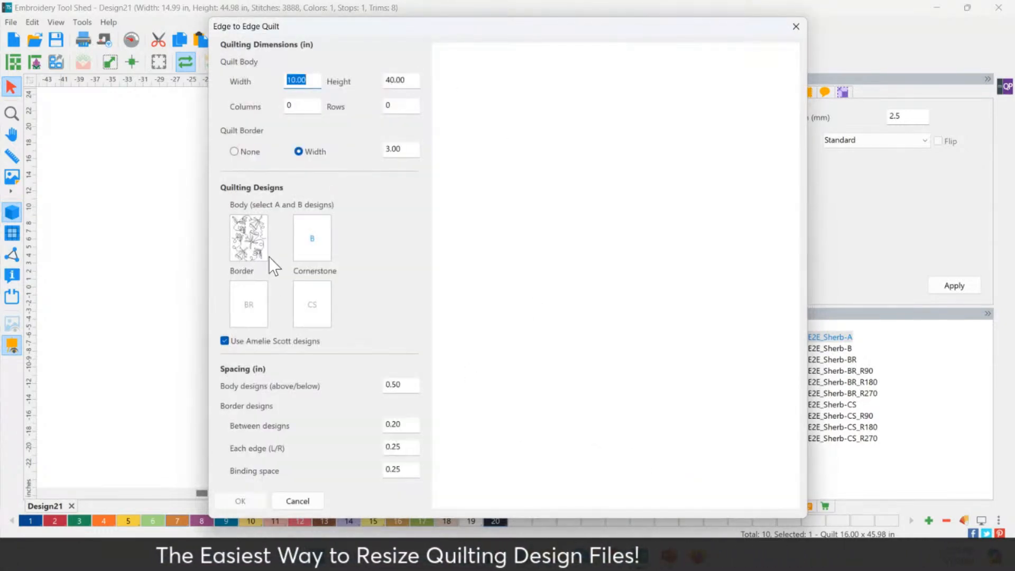
pyautogui.click(312, 240)
pyautogui.click(477, 93)
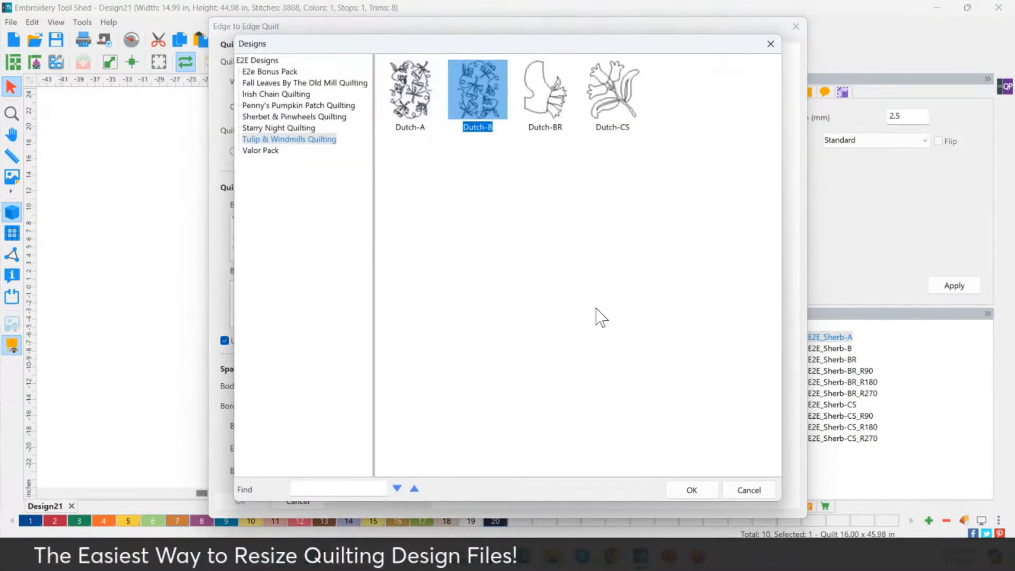
pyautogui.click(698, 491)
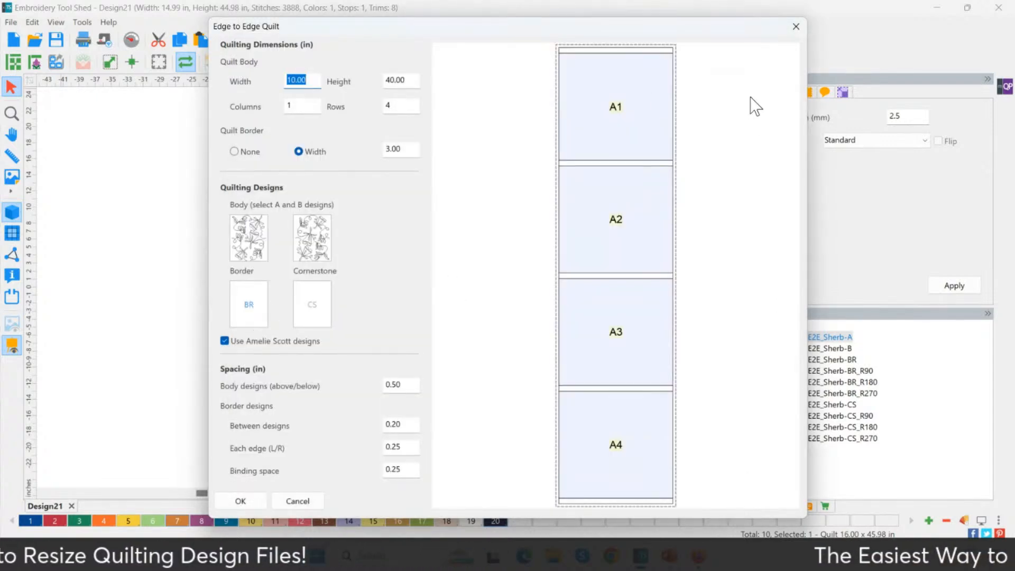
# Use Dutch-BR for the border and Dutch-CS for the cornerstones
pyautogui.click(261, 309)
pyautogui.click(548, 108)
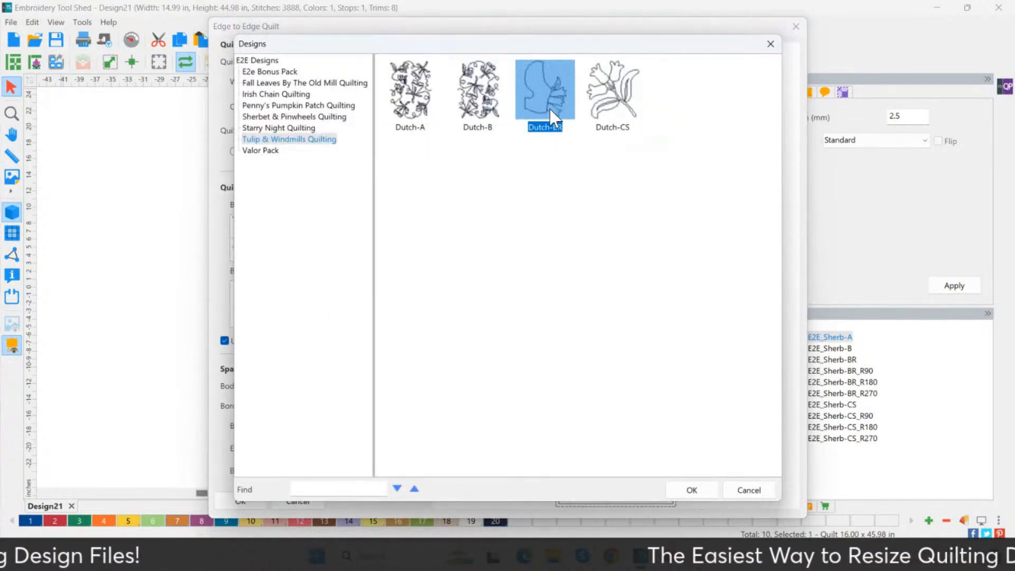
pyautogui.click(694, 489)
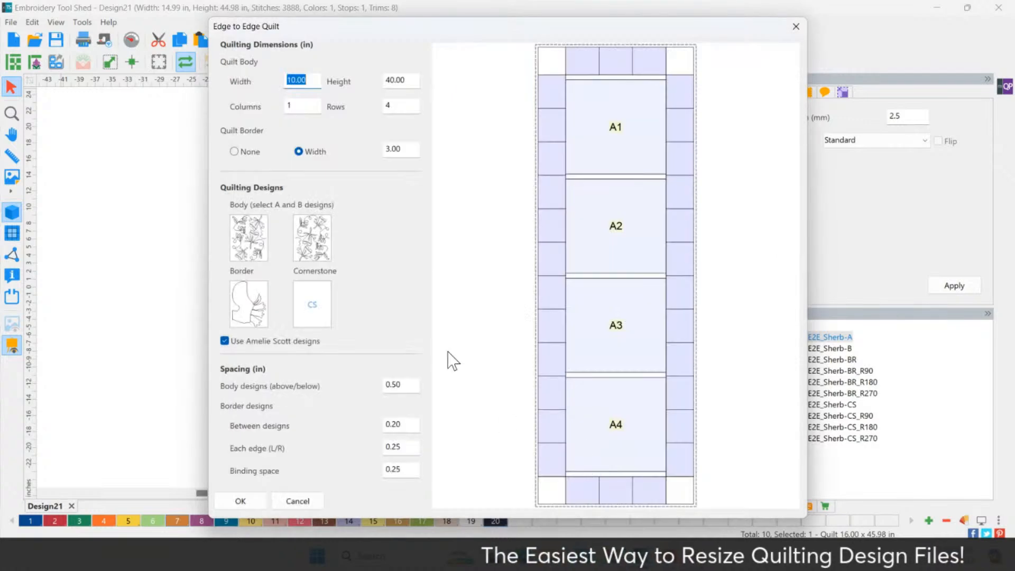
pyautogui.click(320, 295)
pyautogui.click(612, 92)
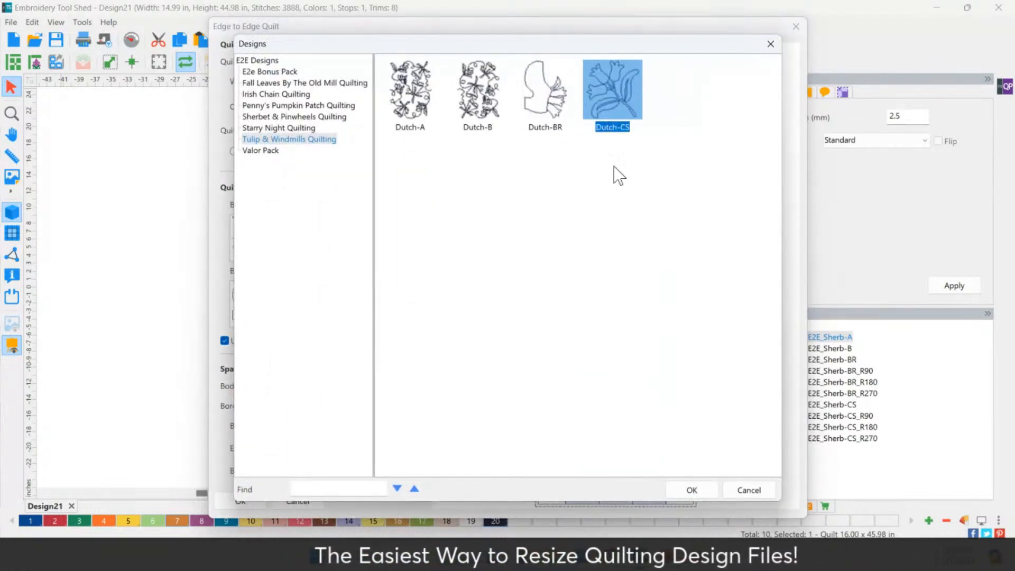
pyautogui.click(690, 489)
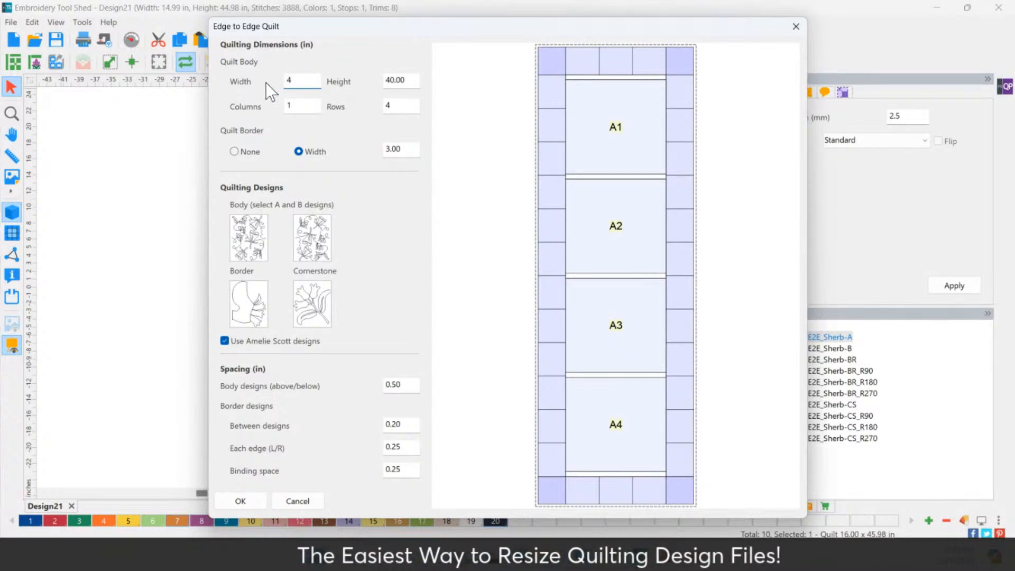
# Generate a 40 × 10 in quilt, 6 columns by 1 row, then select the left A1 block
pyautogui.write('0')
pyautogui.press('Tab')
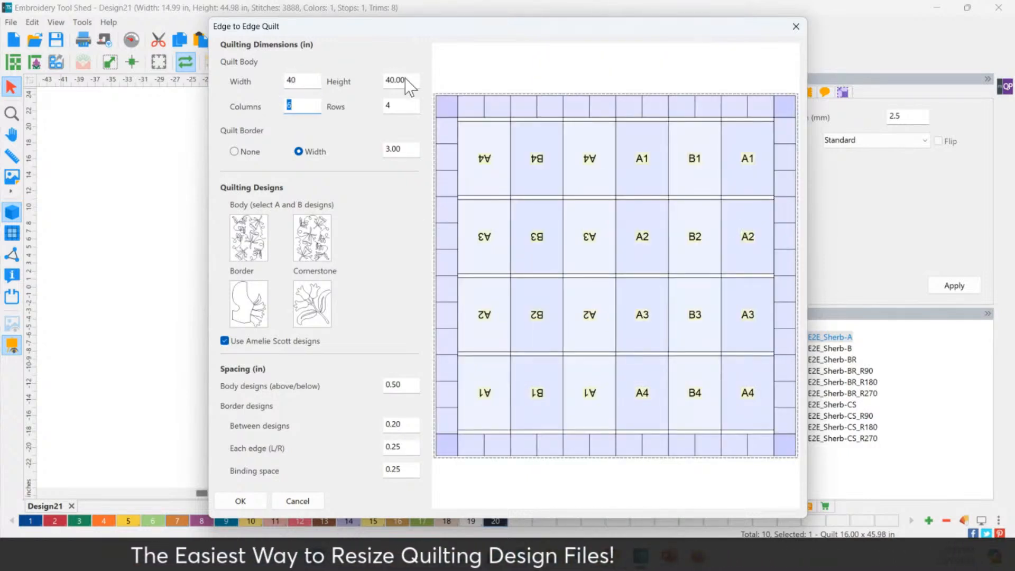
pyautogui.press('Tab')
pyautogui.write('10')
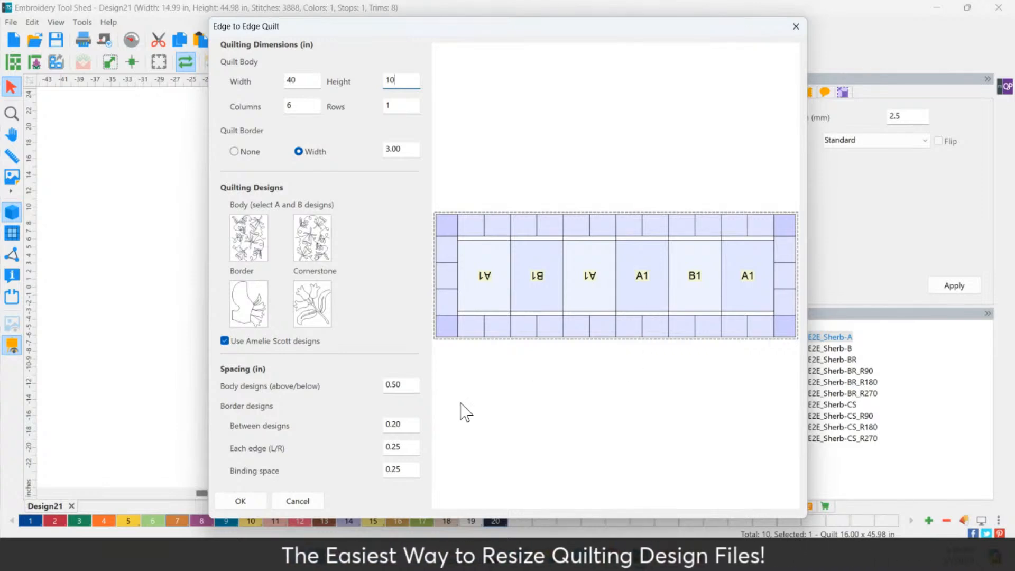
pyautogui.click(261, 503)
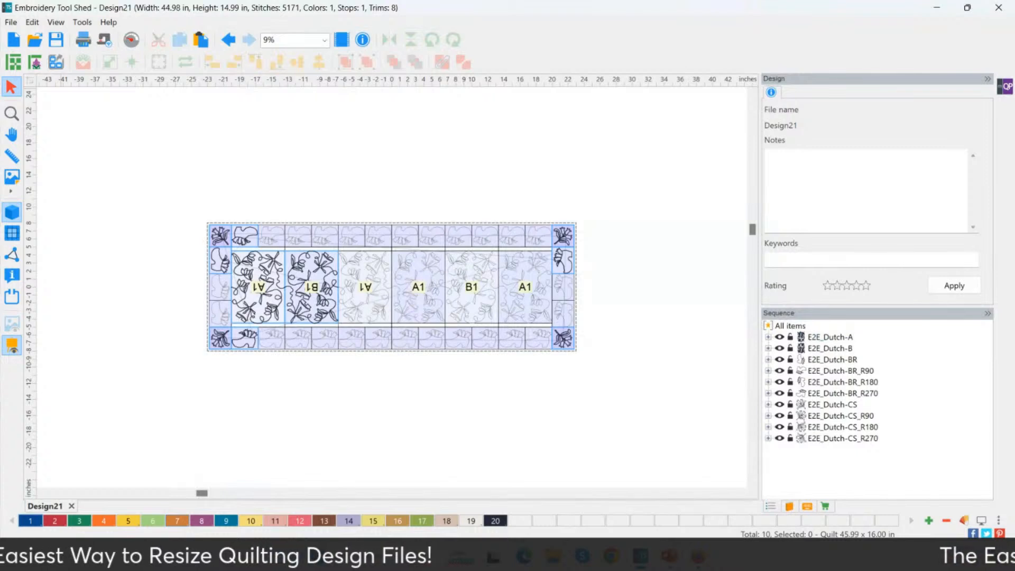
pyautogui.click(257, 294)
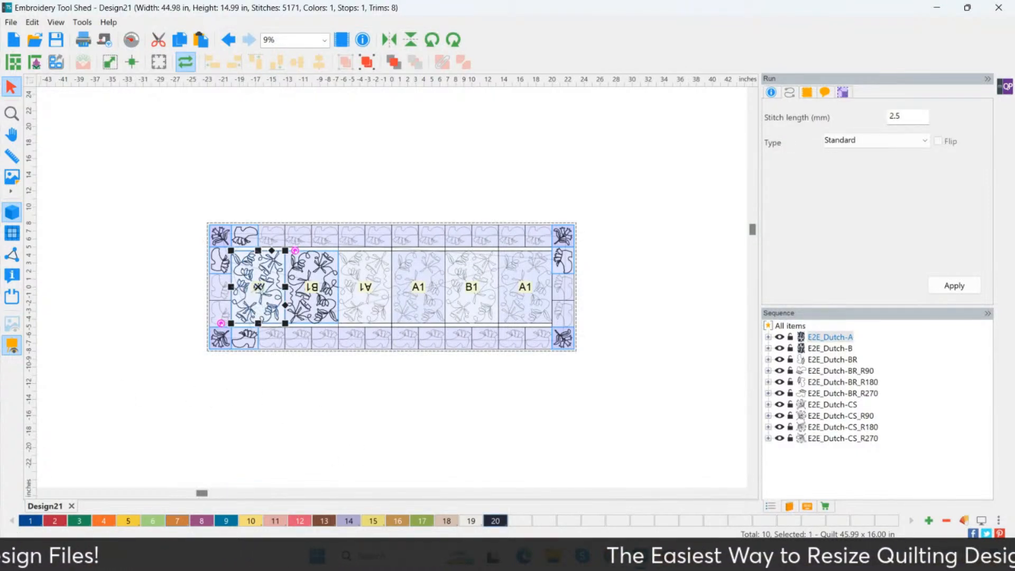